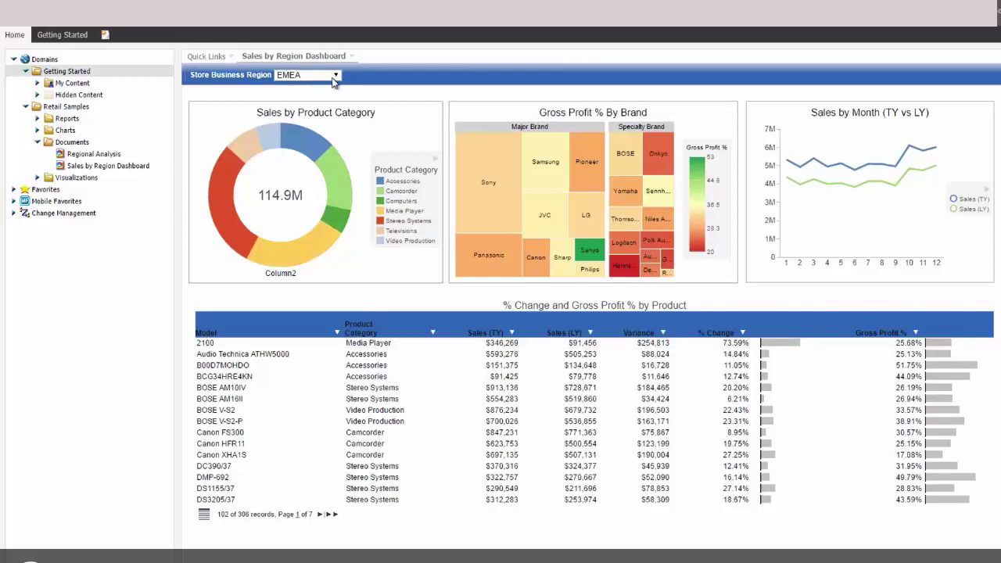
- Filter the dashboard to the North America business region and sort the product table by Gross Profit % in descending order
left_click(334, 76)
left_click(316, 95)
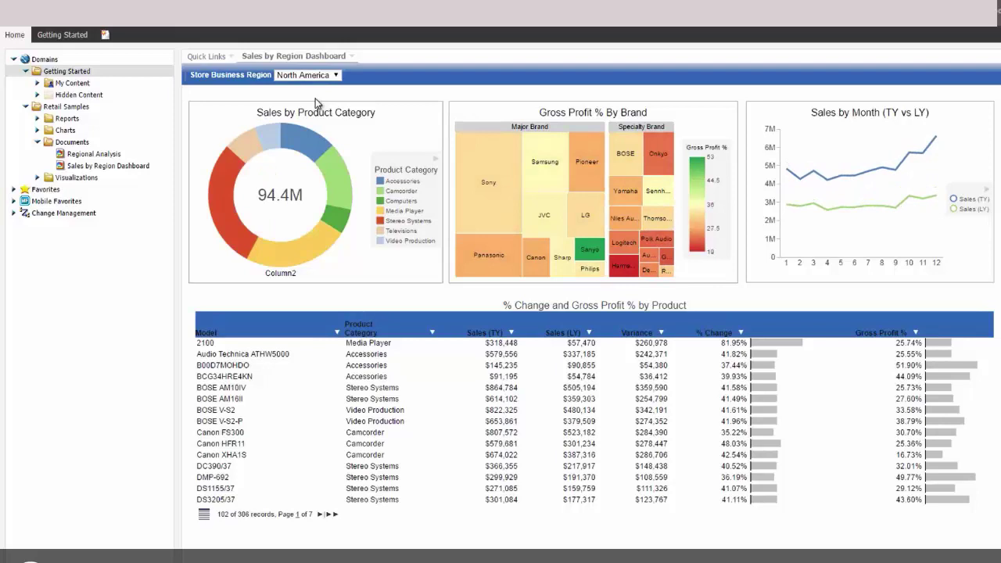
left_click(917, 334)
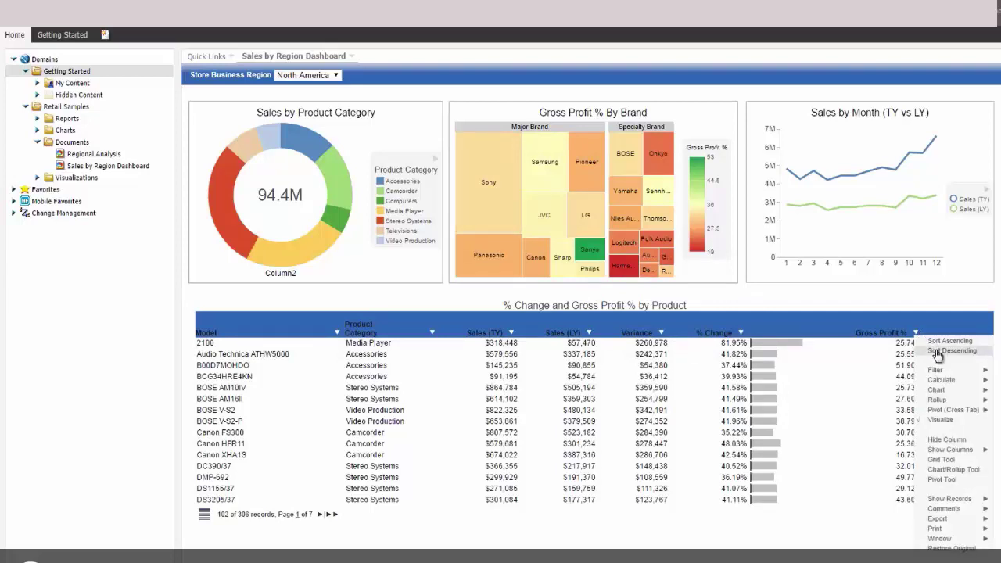
left_click(937, 352)
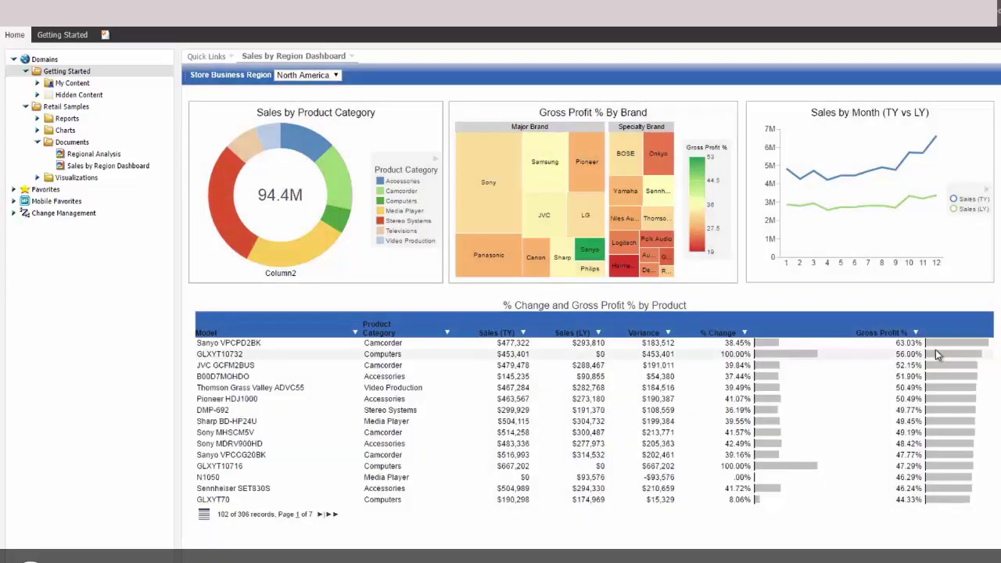
- Add an average calculation to the % Change column of the product table
left_click(745, 335)
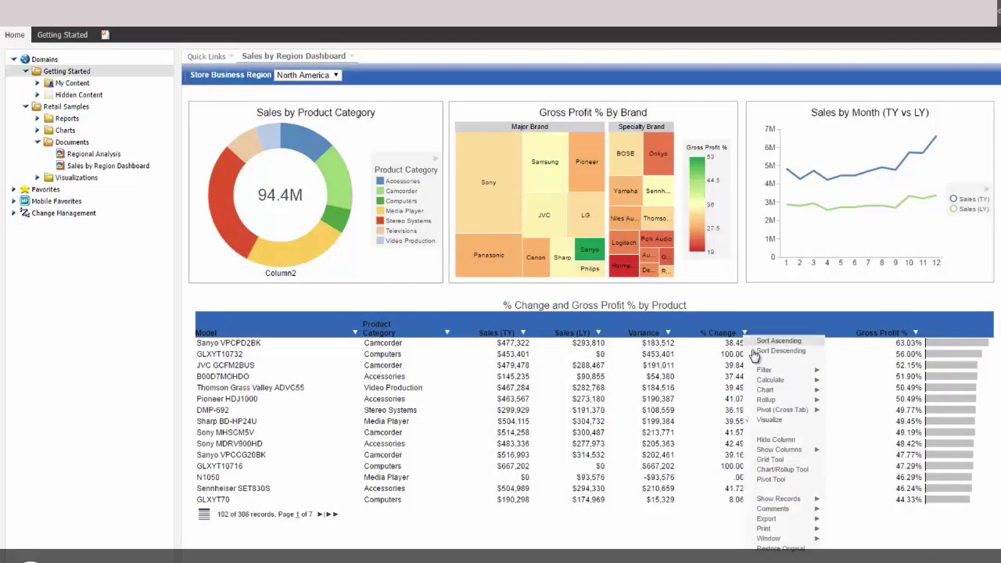
mouse_move(766, 373)
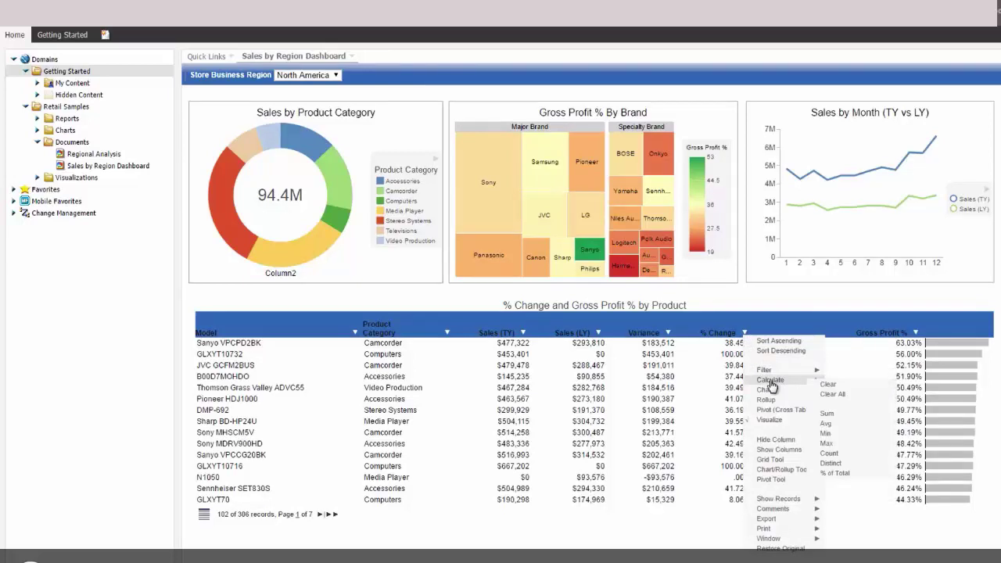
left_click(829, 424)
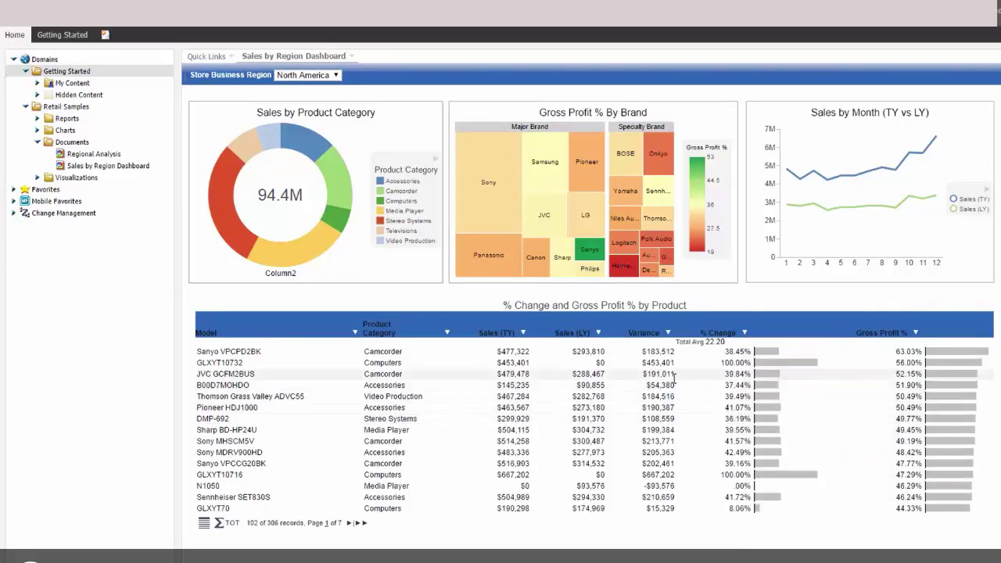
left_click(668, 333)
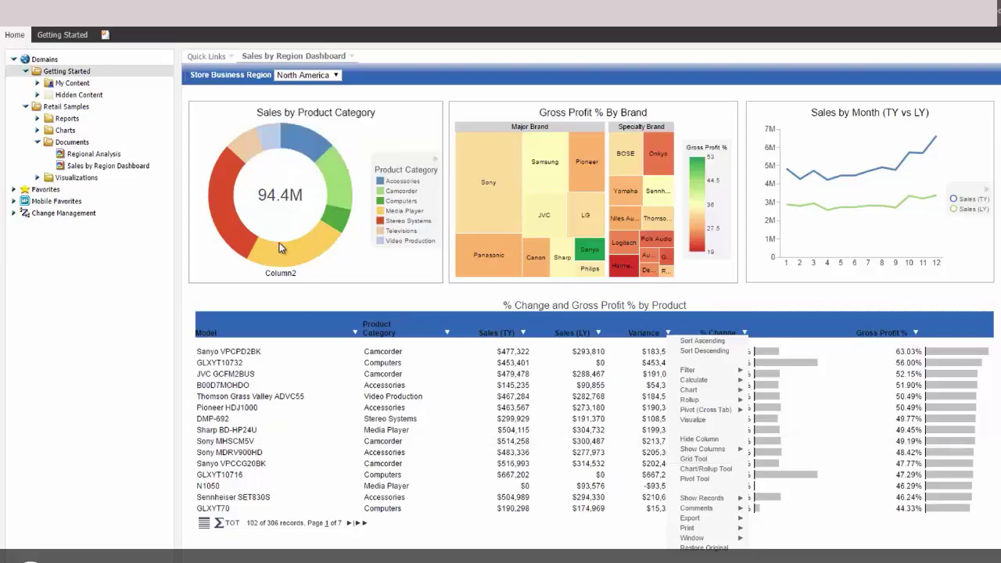
- Select the Accessories and Camcorder slices in the Sales by Product Category ring and filter the dashboard to them
left_click_drag(311, 138, 334, 169)
left_click(338, 177)
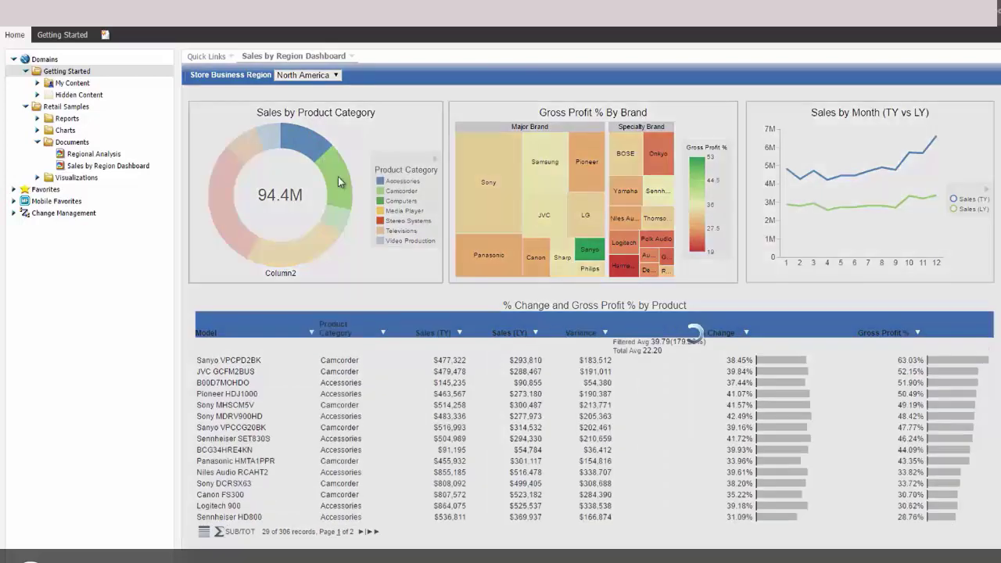
mouse_move(338, 176)
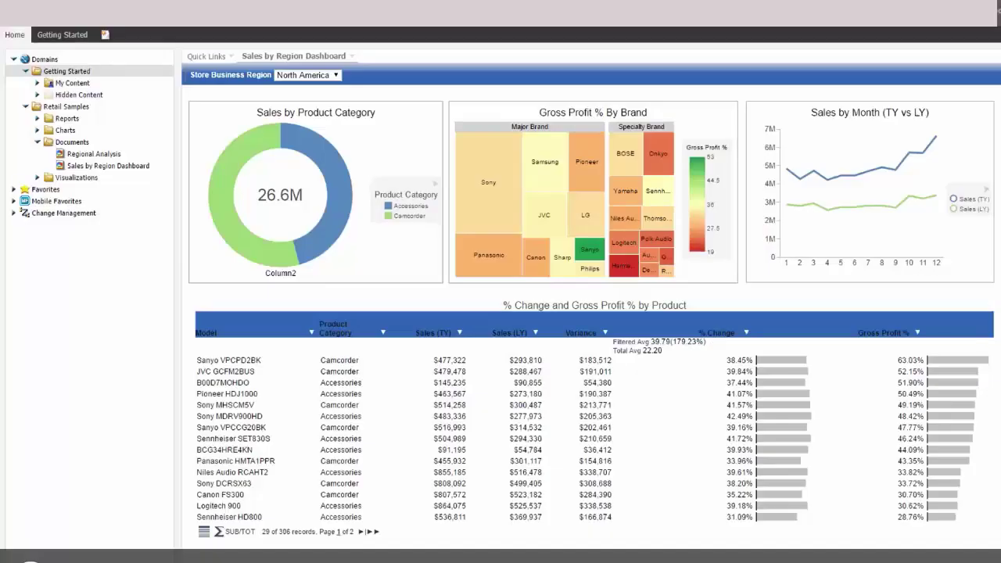
- Create a new document in the Getting Started folder using the wf_retail_lite data source from retail_samples
right_click(102, 73)
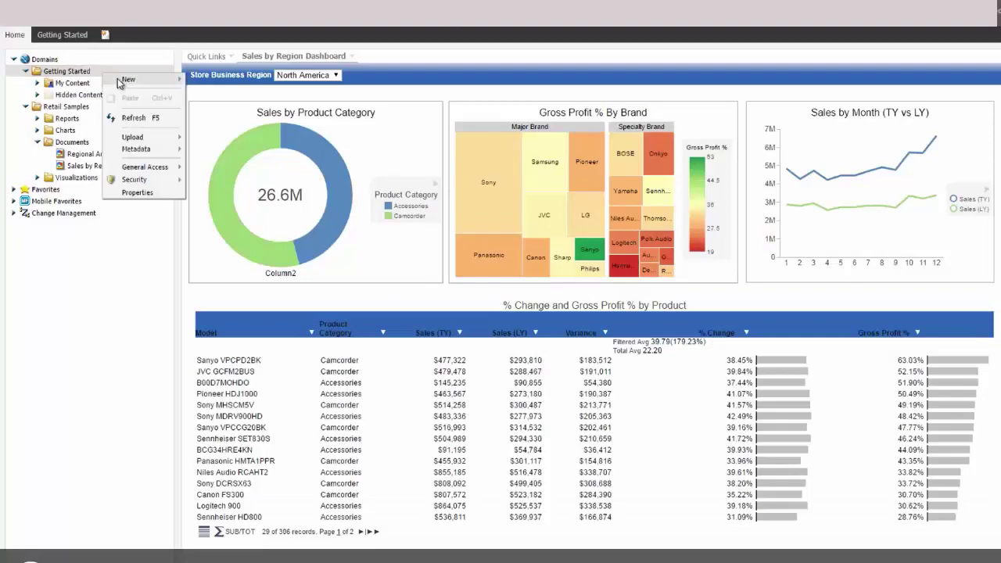
mouse_move(120, 79)
left_click(211, 103)
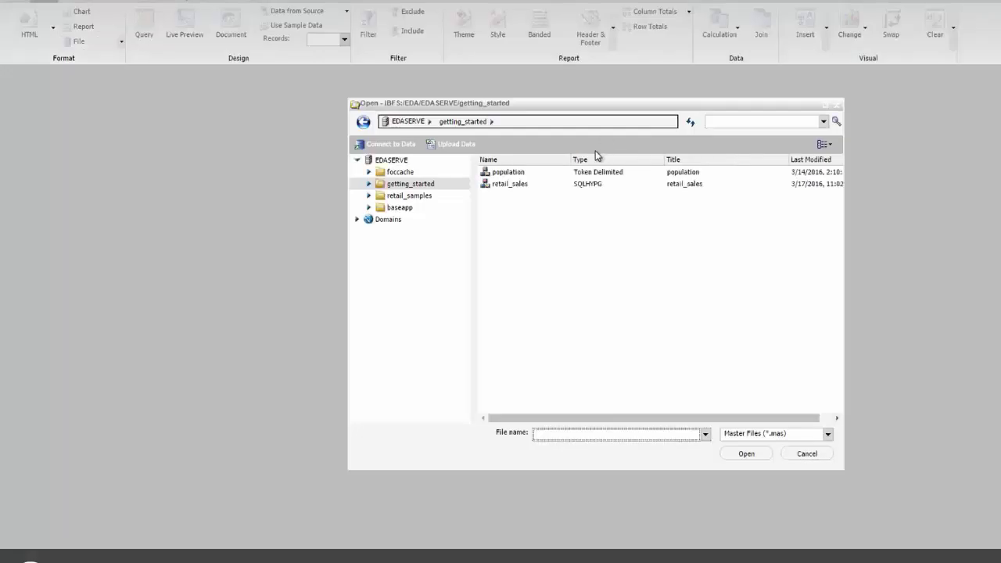
left_click(419, 196)
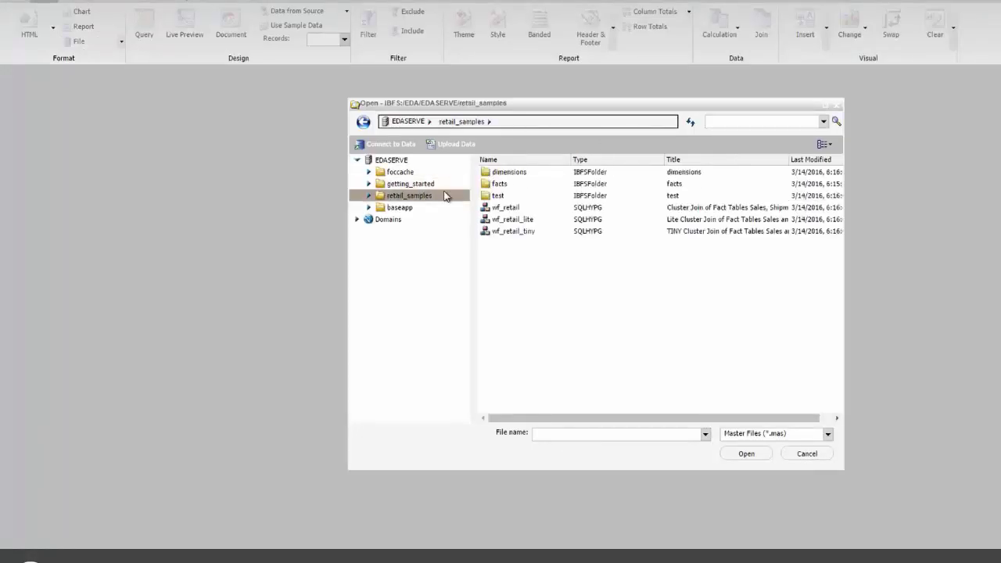
double_click(500, 224)
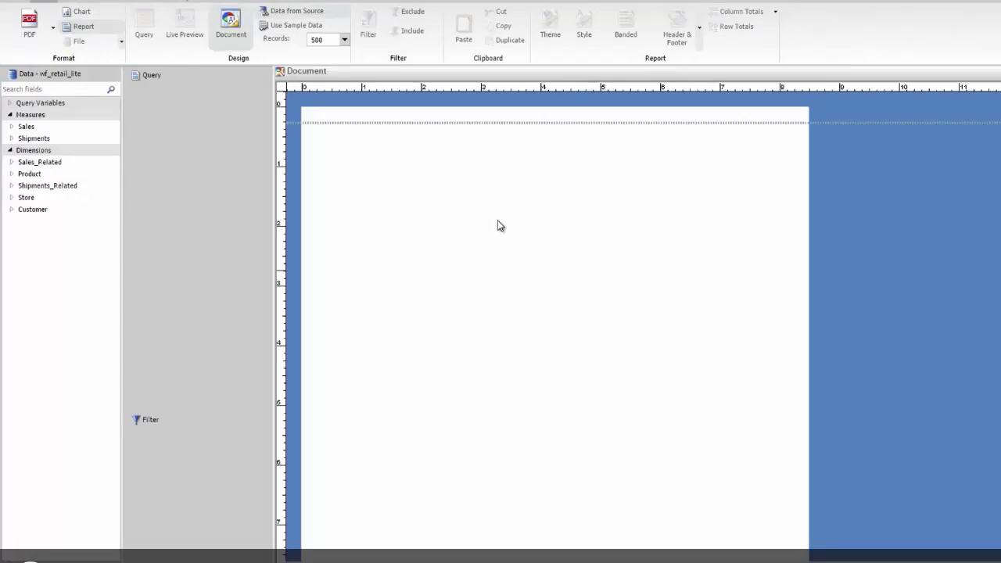
- Set the document's output format to Active Report and its page orientation to landscape
left_click(28, 39)
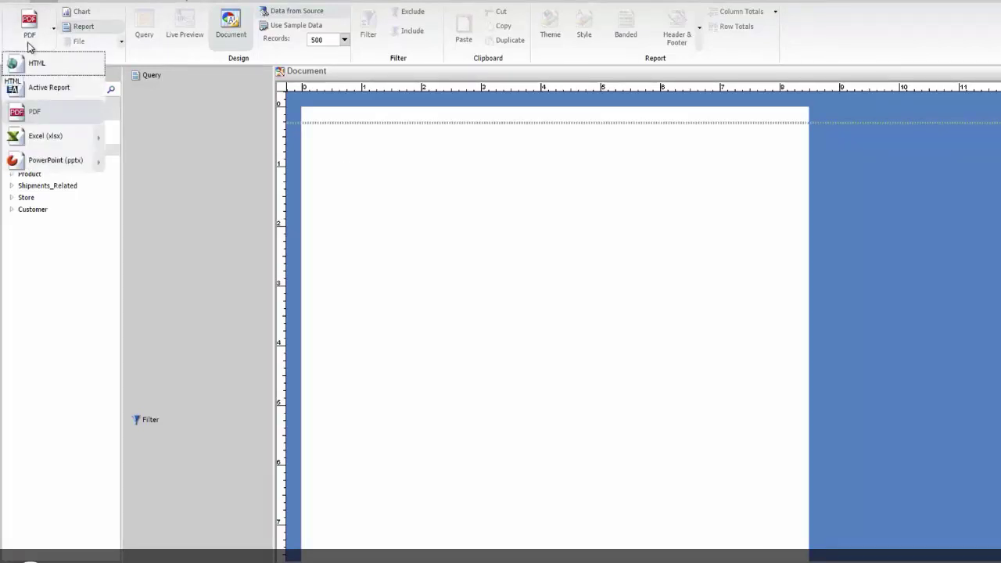
left_click(43, 90)
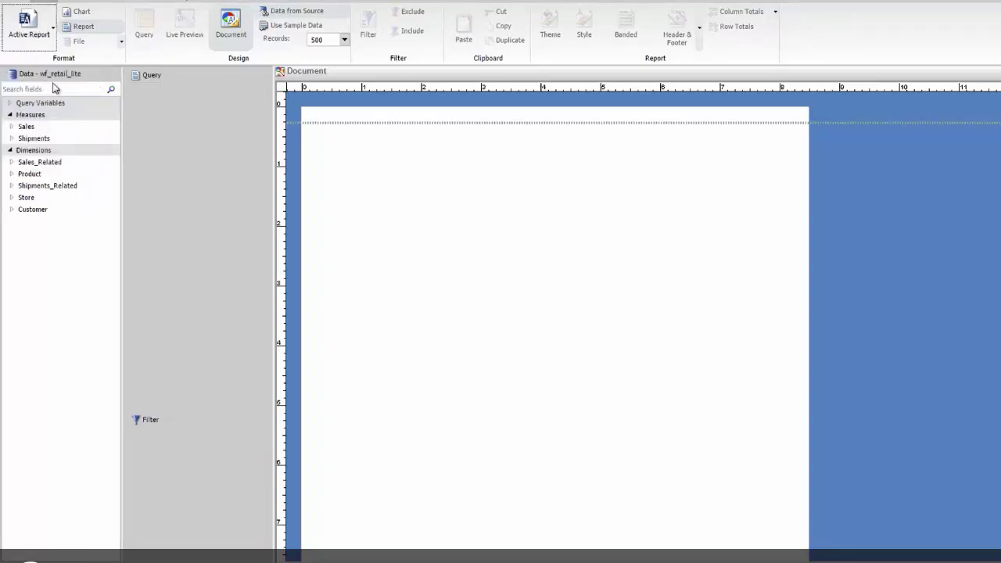
left_click(180, 4)
left_click(70, 29)
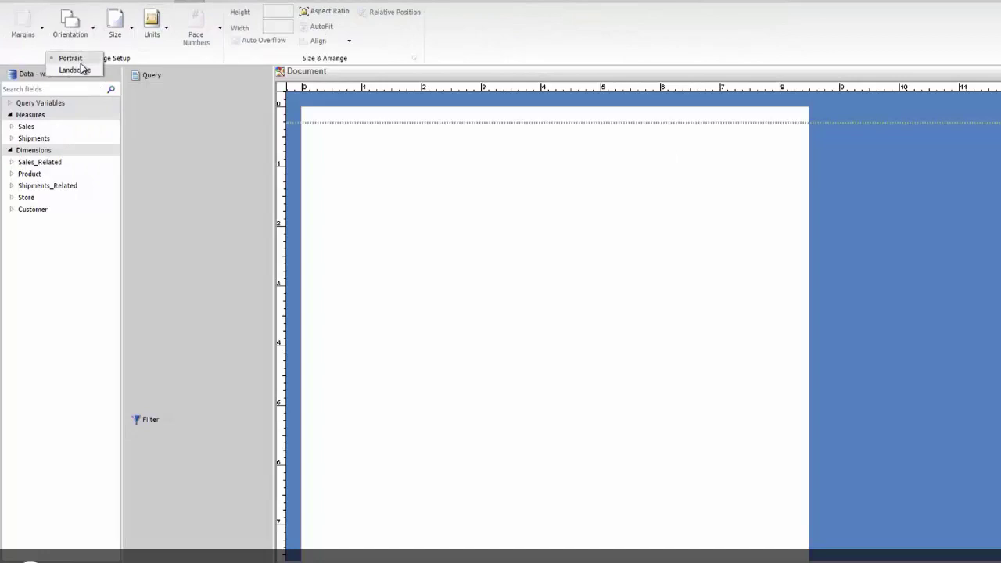
left_click(81, 70)
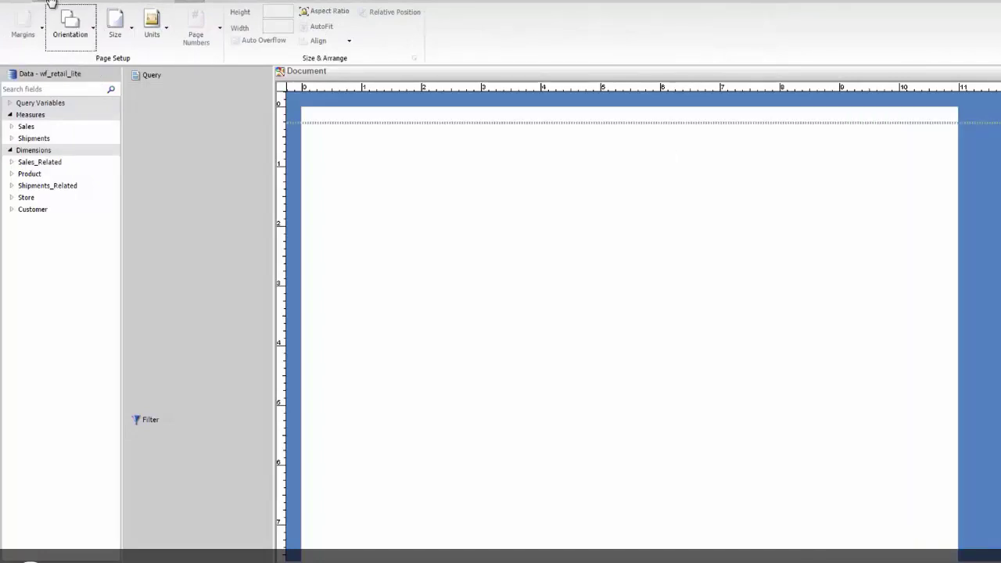
left_click(50, 3)
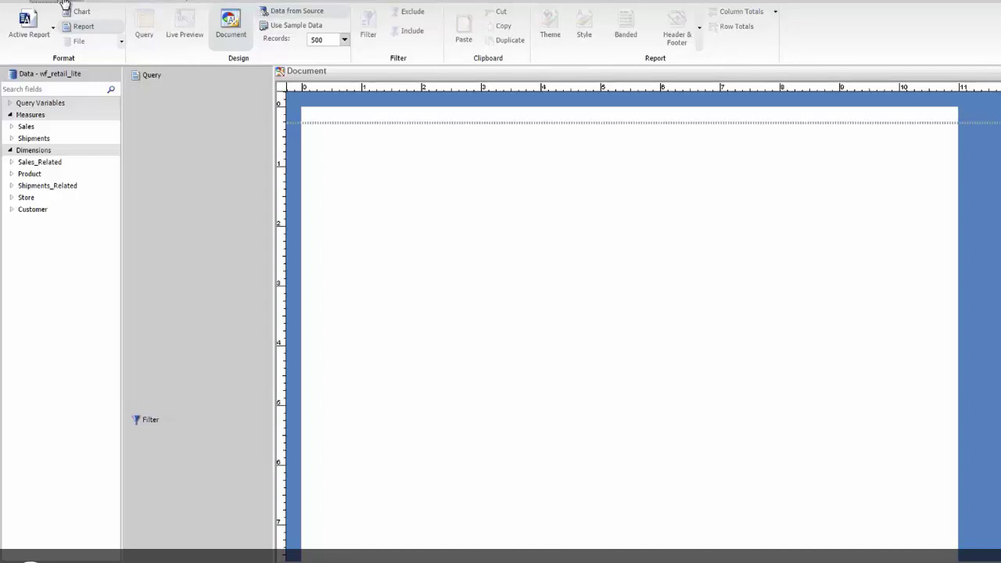
- Insert a chart, place it in the page's upper-left corner and shrink it to about 3.3 by 2.5 inches
left_click(65, 3)
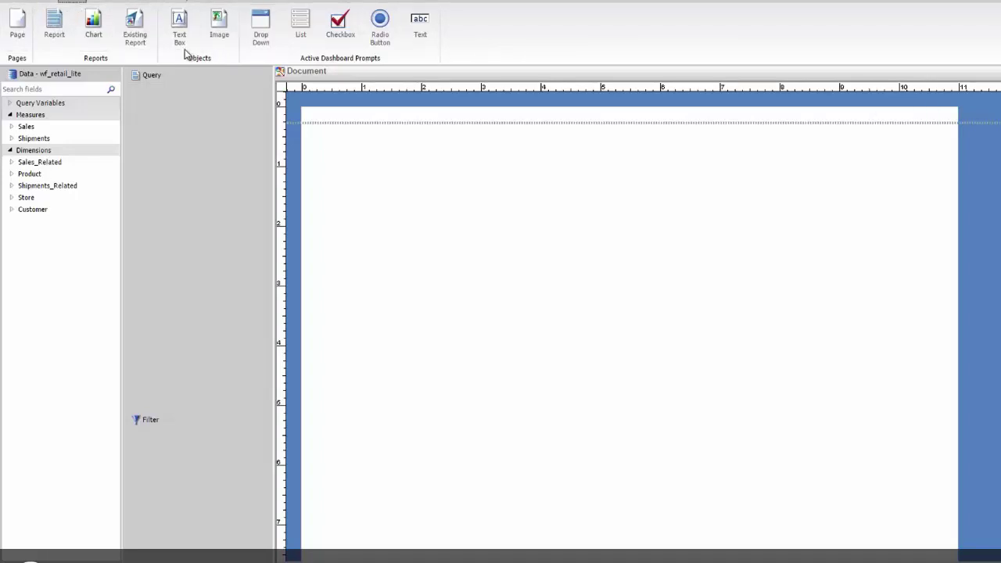
left_click(93, 24)
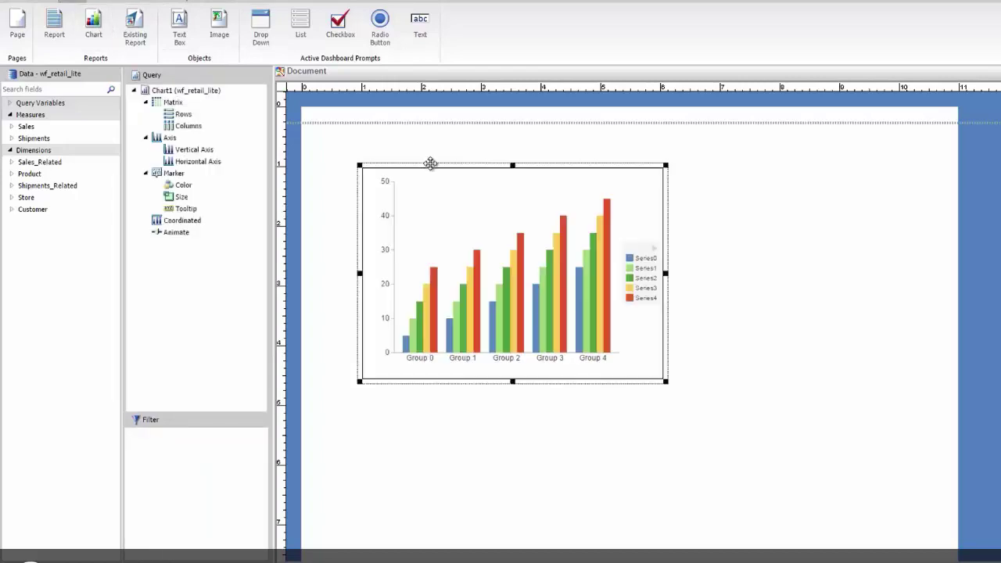
left_click_drag(430, 164, 381, 119)
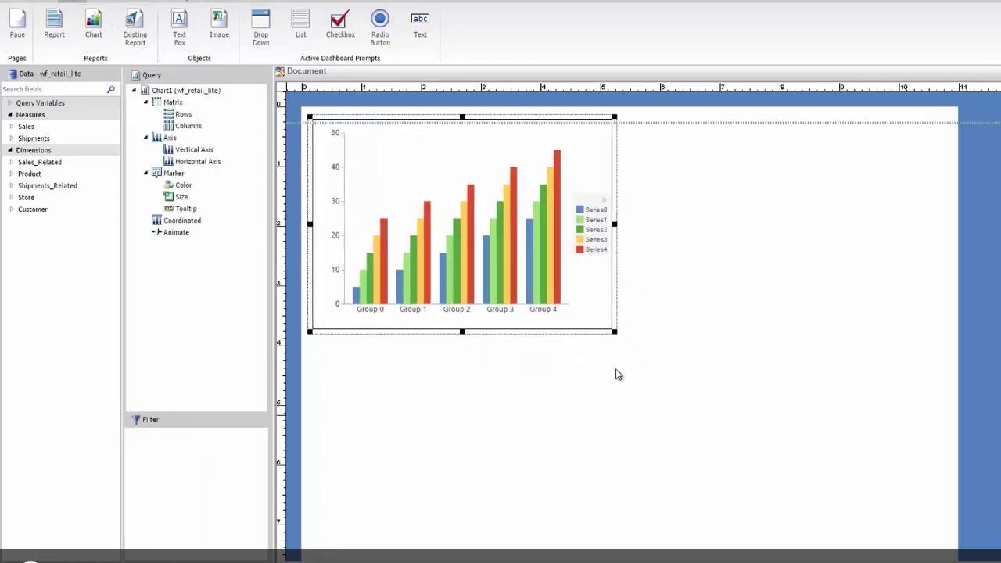
left_click_drag(607, 330, 512, 275)
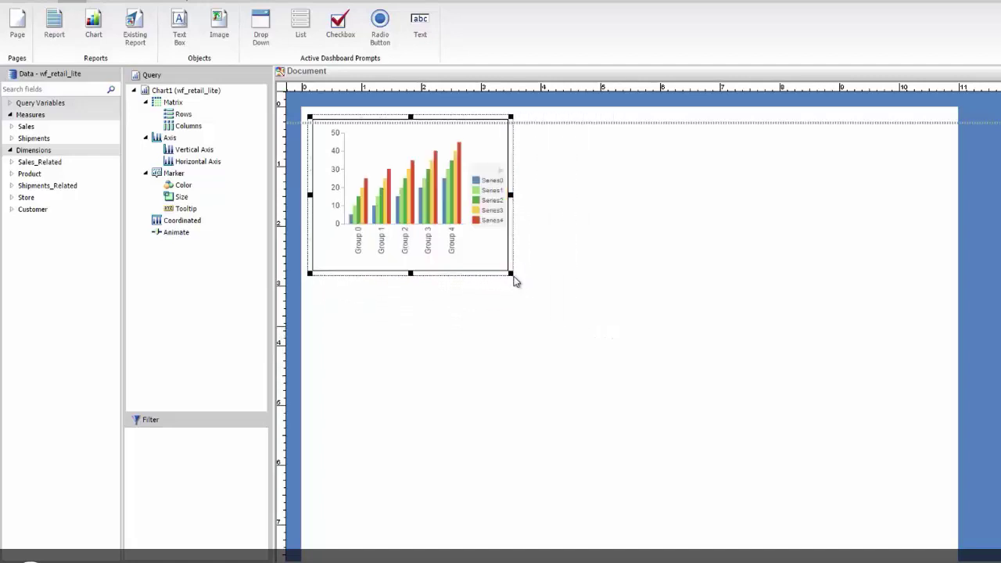
- Duplicate the chart twice to make a row of three equal charts across the page
right_click(511, 158)
left_click(532, 193)
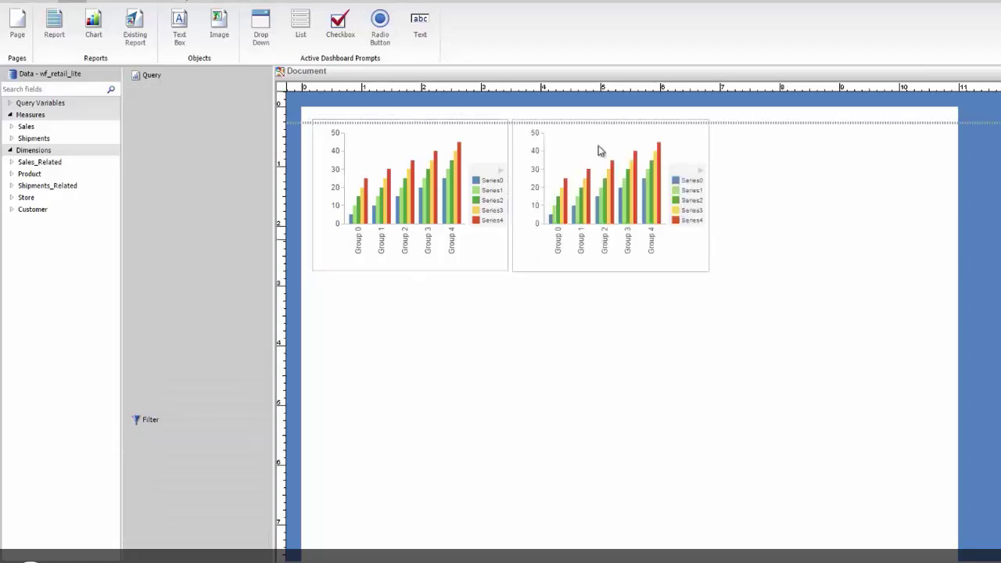
left_click(709, 144)
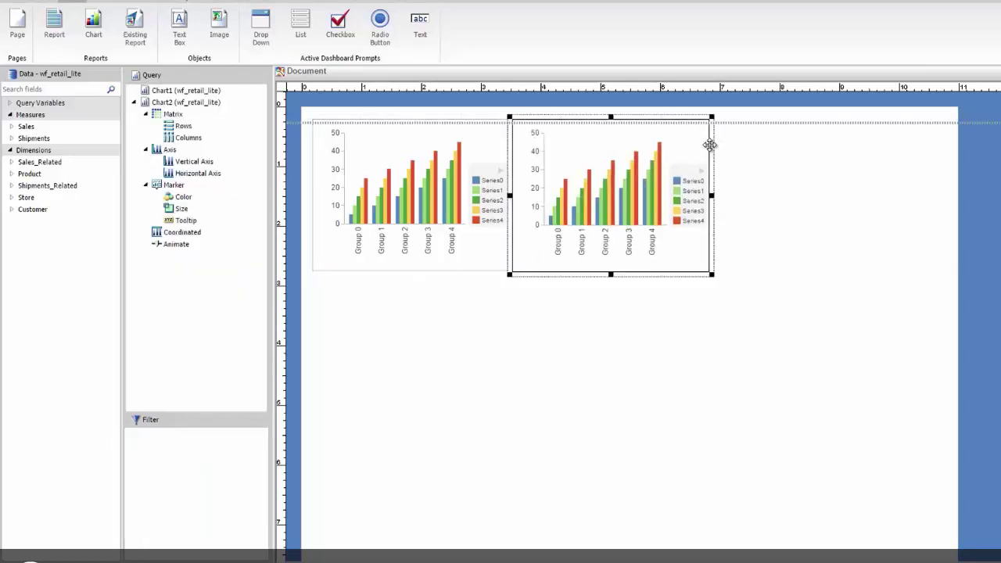
right_click(710, 147)
left_click(731, 180)
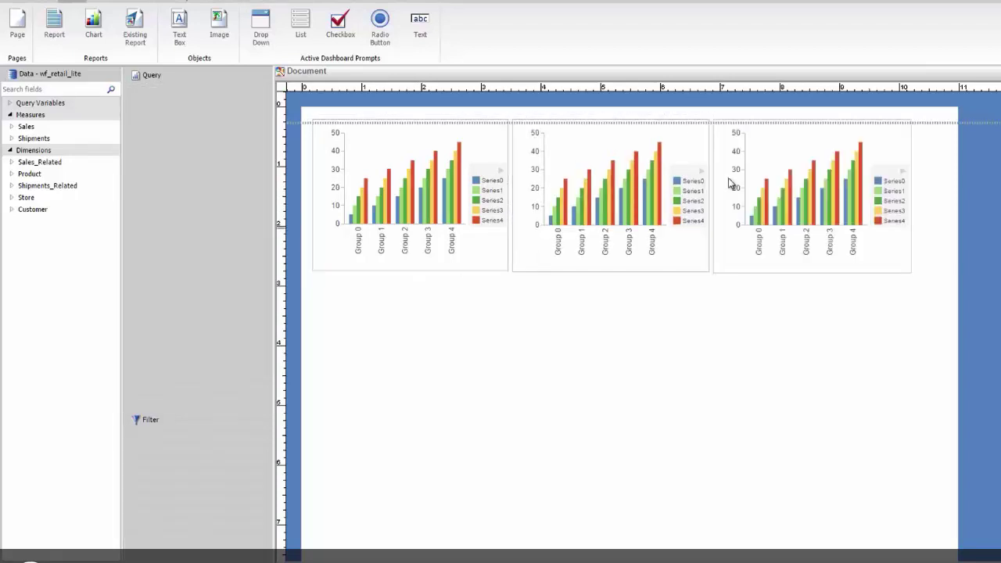
- Insert a report beneath the three charts and enlarge it to about 10 by 3.5 inches, spanning the chart row
left_click(54, 25)
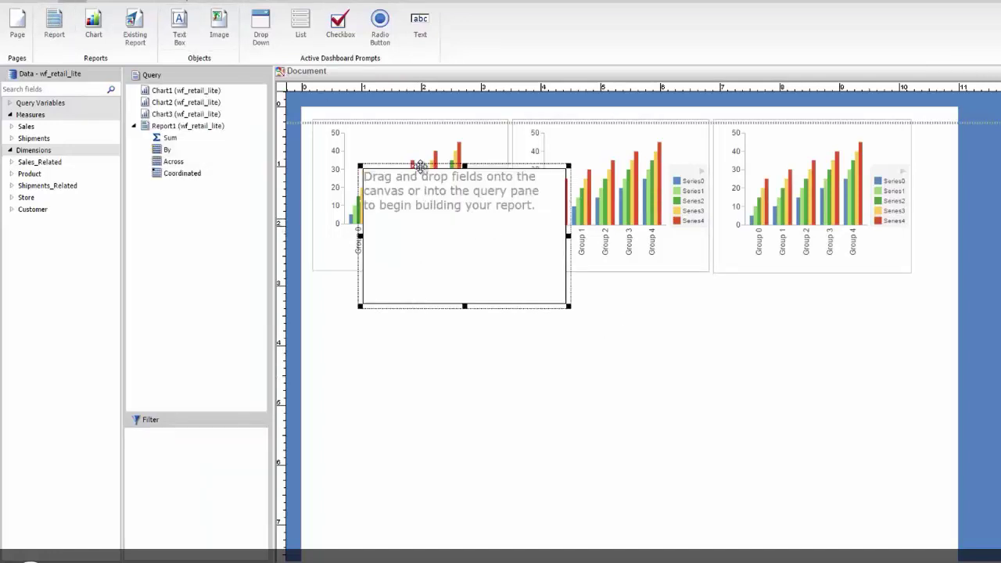
left_click_drag(416, 164, 372, 288)
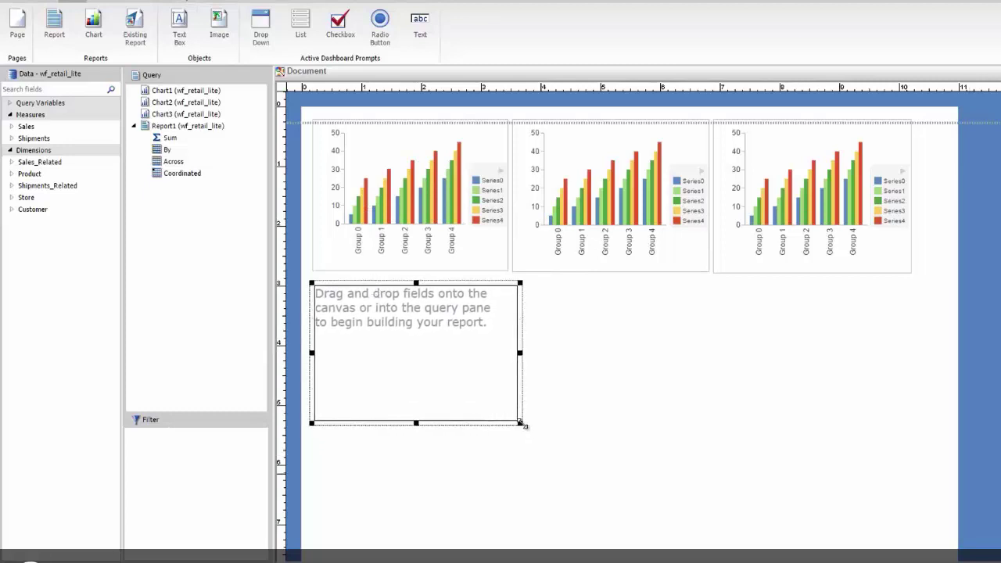
left_click_drag(521, 424, 912, 497)
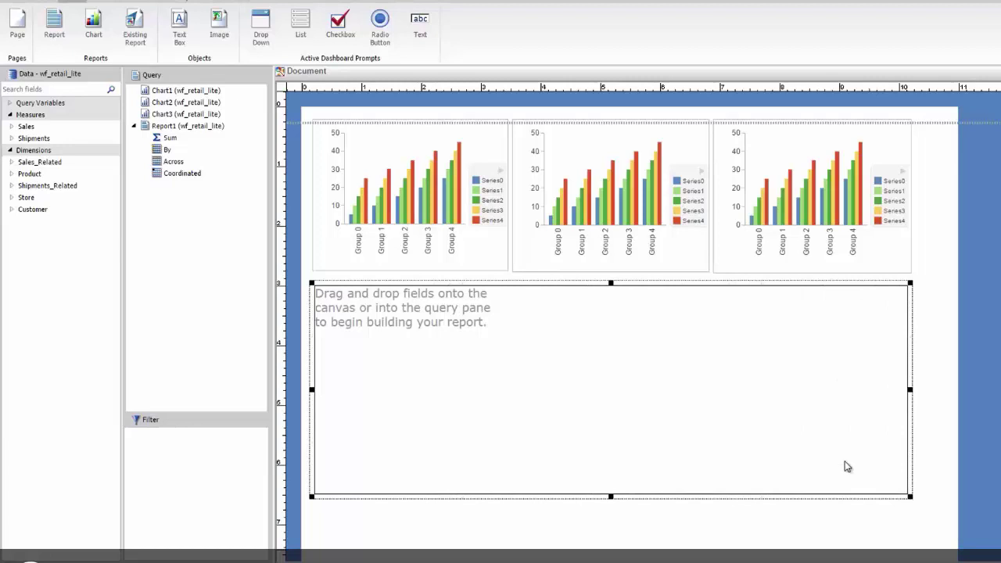
- Change the first chart in the row to the Ring Pie type
left_click(394, 205)
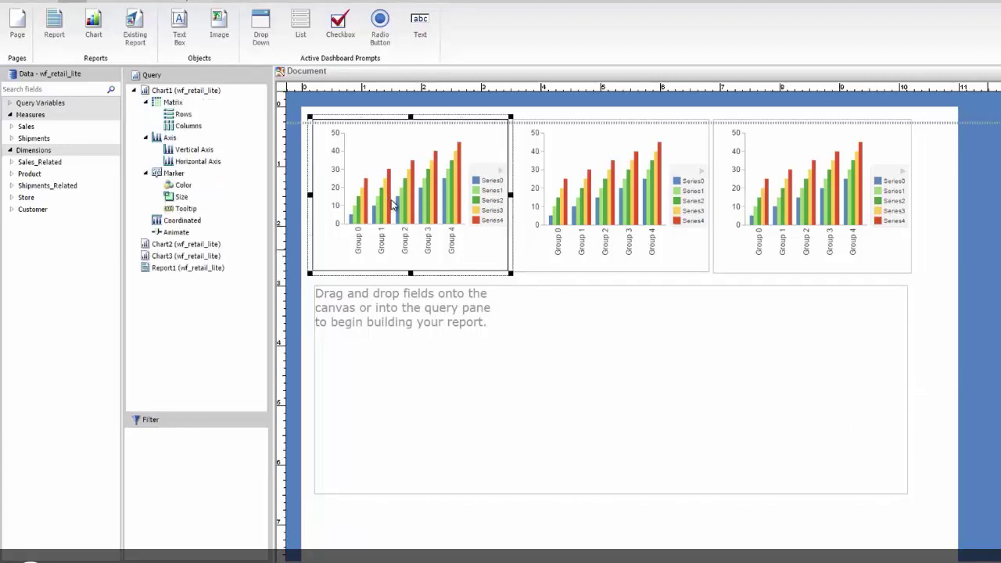
left_click(96, 4)
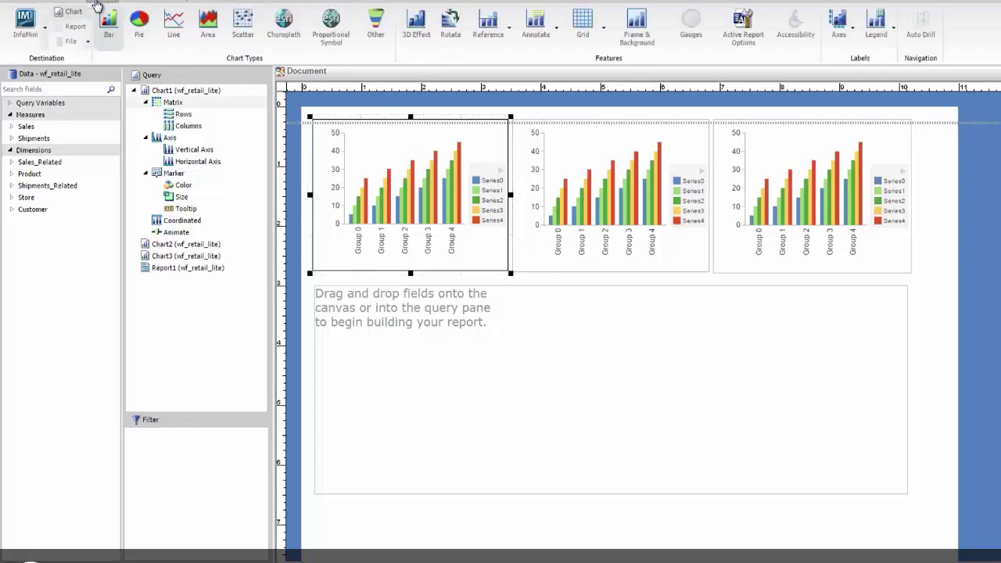
left_click(376, 32)
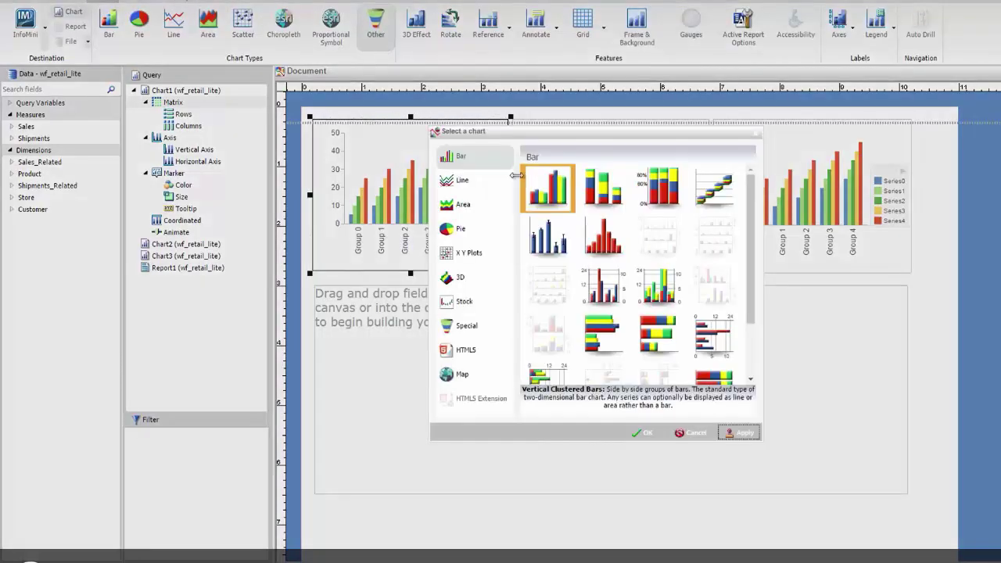
left_click(450, 234)
left_click(714, 186)
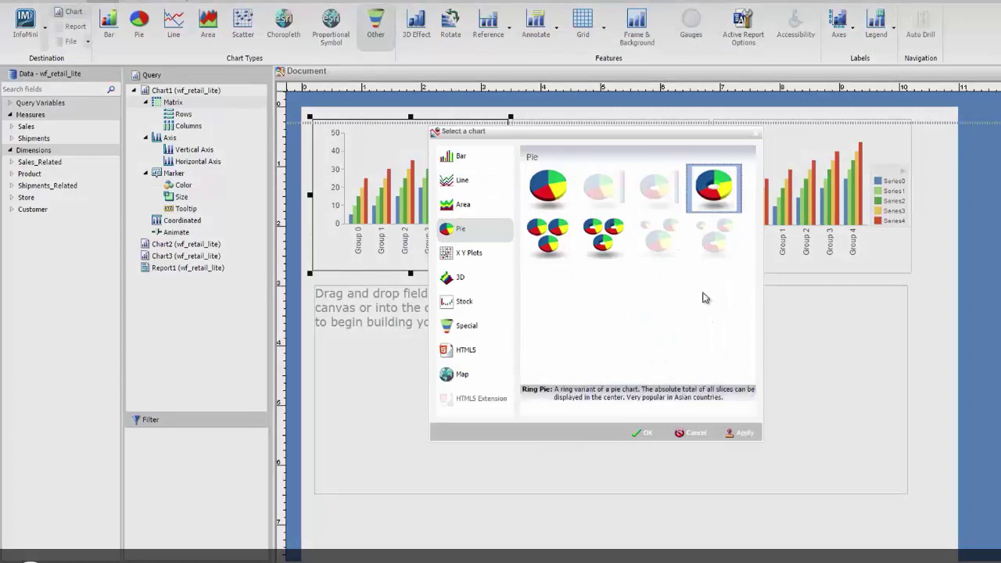
left_click(646, 431)
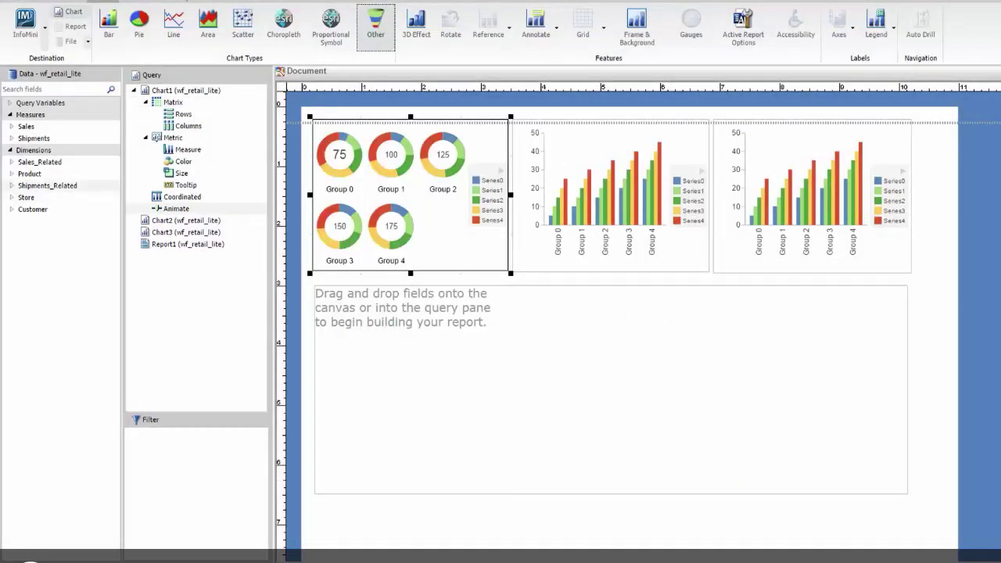
- Add the Revenue measure from Sales to the ring chart
left_click(11, 126)
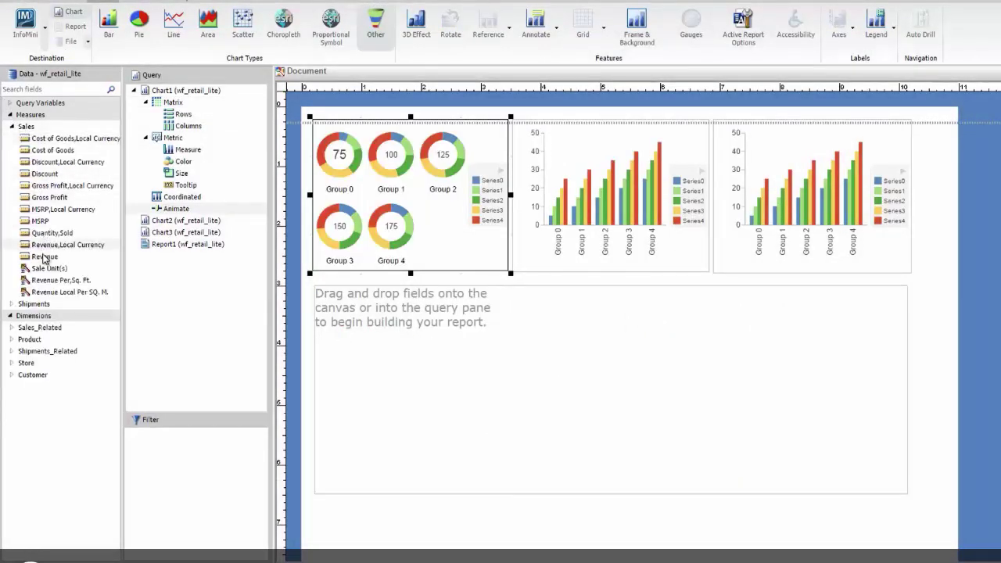
left_click_drag(44, 257, 68, 271)
left_click_drag(270, 228, 346, 211)
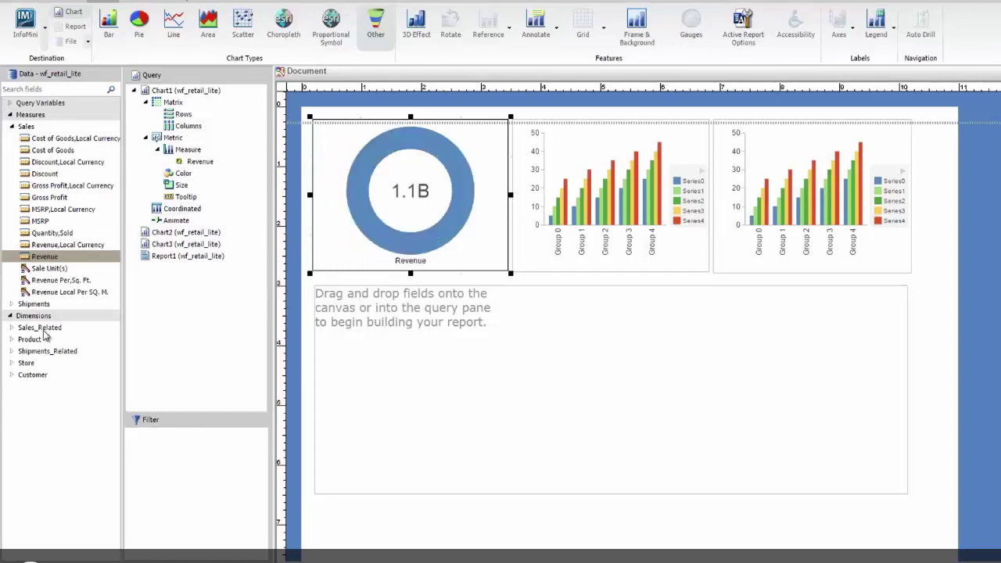
- Color the ring chart by Product,Category from the Product dimension
left_click(12, 351)
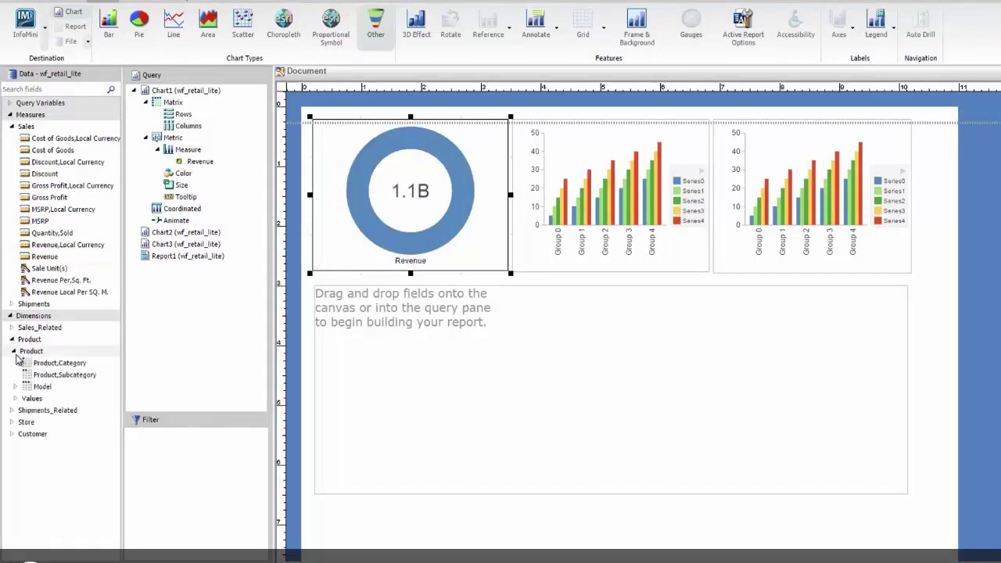
left_click_drag(55, 363, 468, 180)
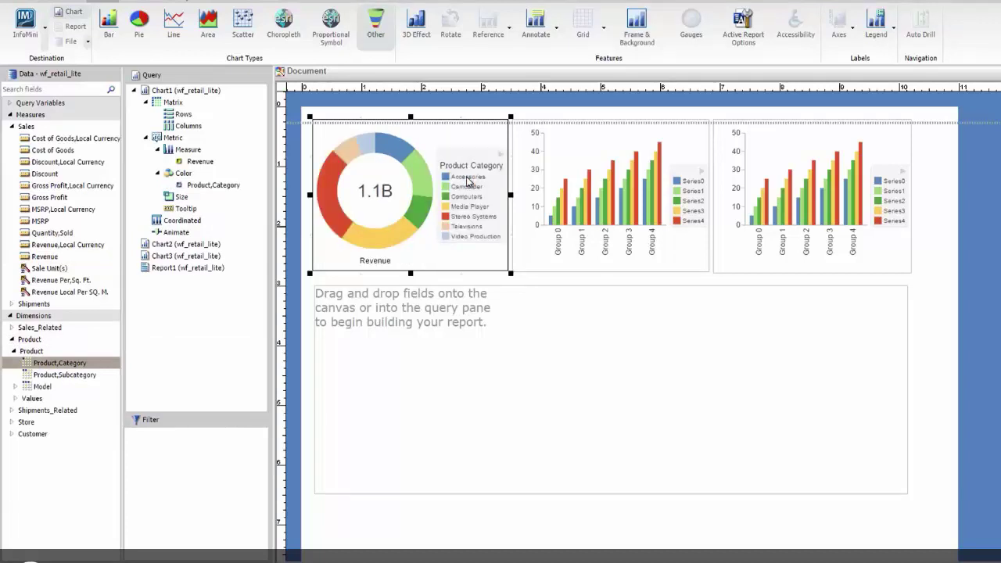
- Change the middle chart in the row to the HTML5 treemap type
left_click(569, 195)
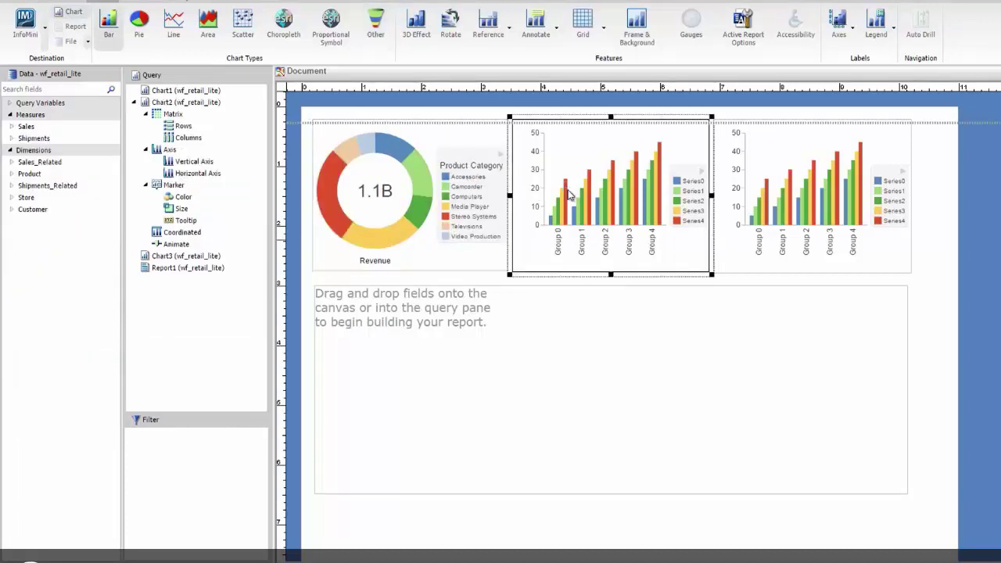
left_click(370, 31)
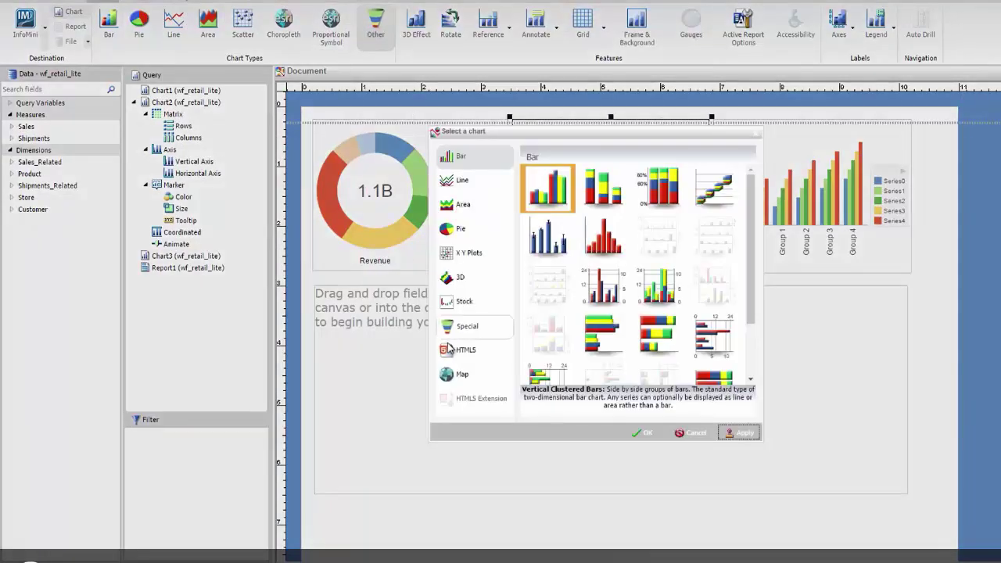
left_click(466, 350)
left_click(547, 238)
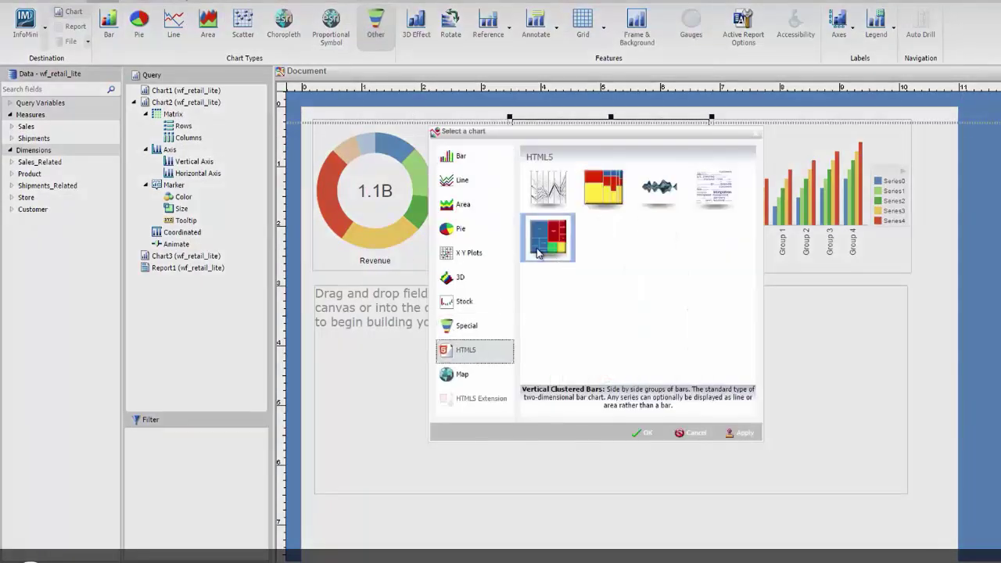
left_click(646, 434)
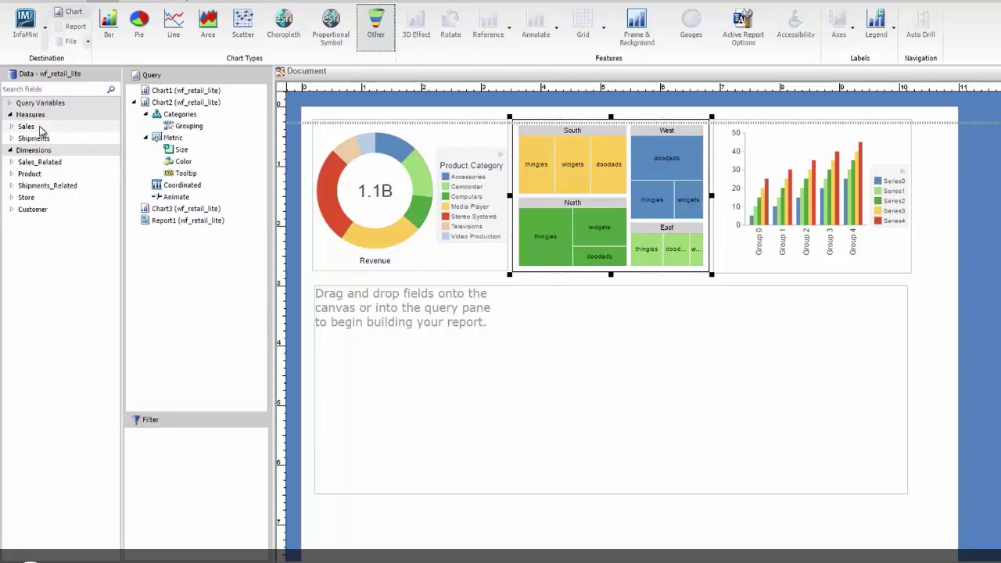
- Start a detail (DEFINE) field named Margin and give it a decimal percent format, D12.2%
left_click(133, 5)
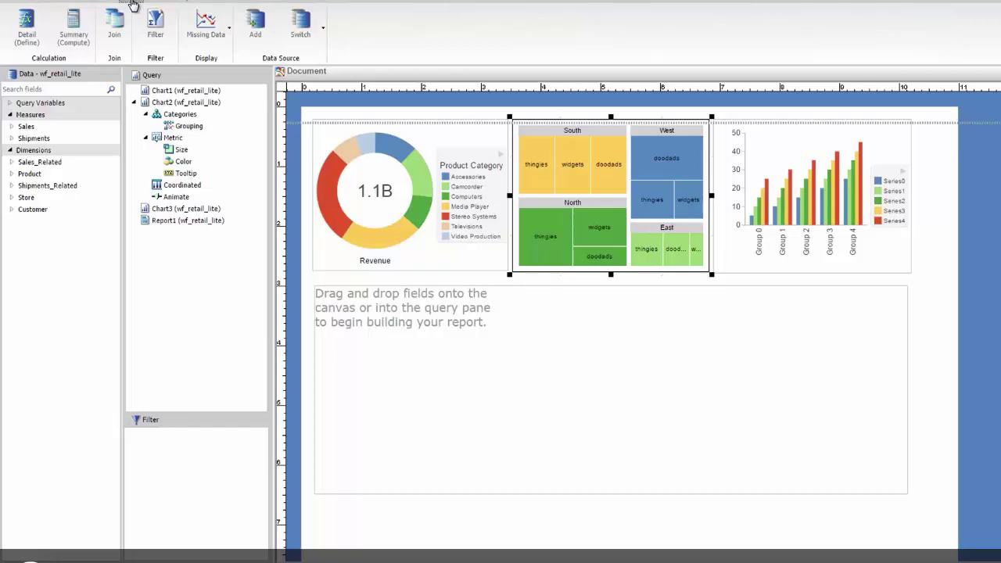
left_click(30, 31)
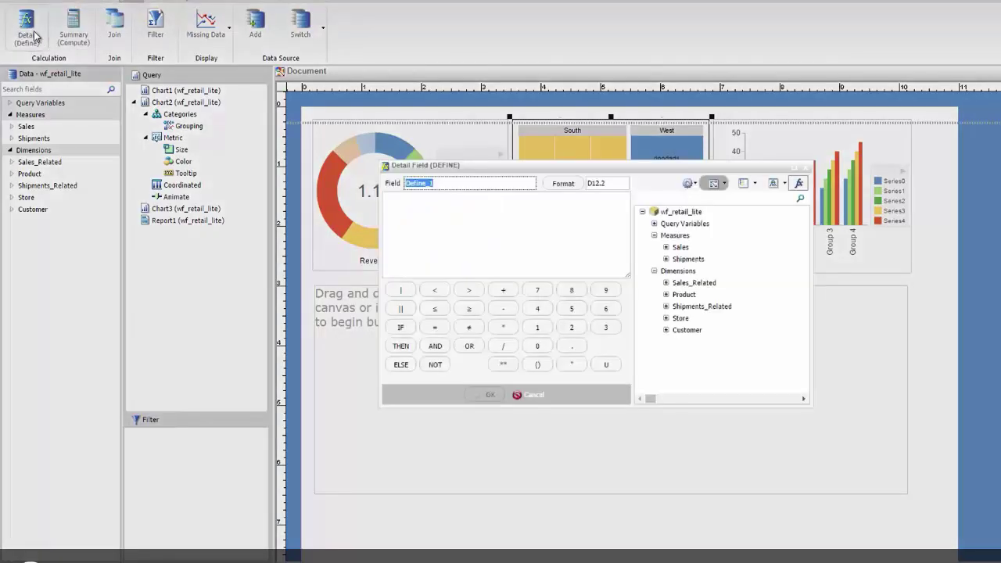
type("mARGIN")
key("BackSpace")
key("BackSpace")
key("BackSpace")
type("argin")
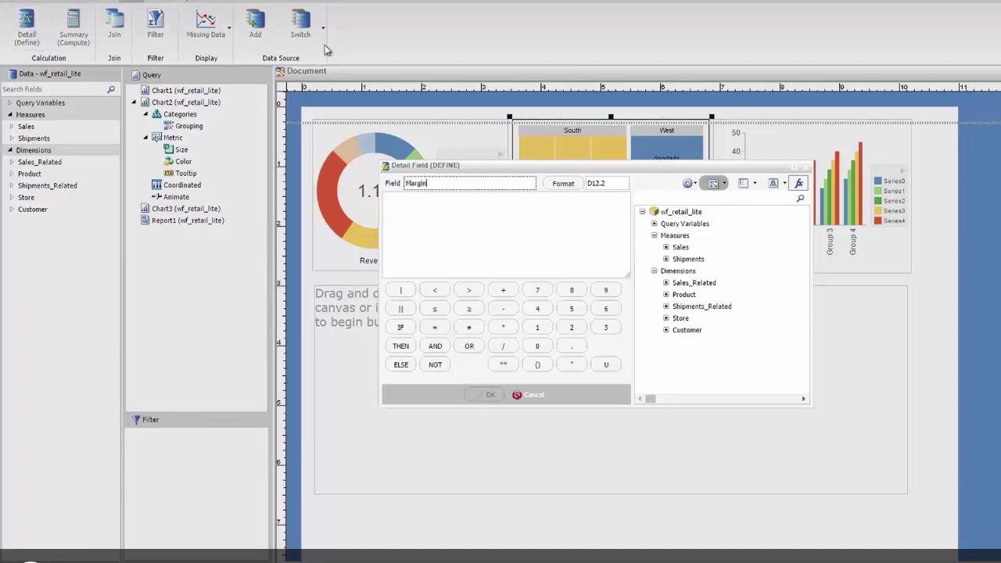
left_click(554, 187)
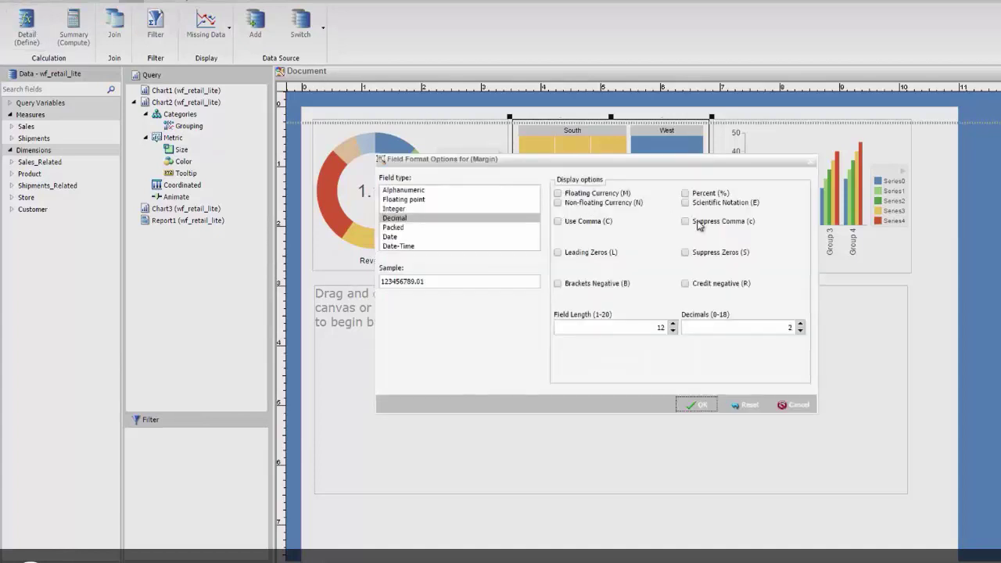
left_click(685, 193)
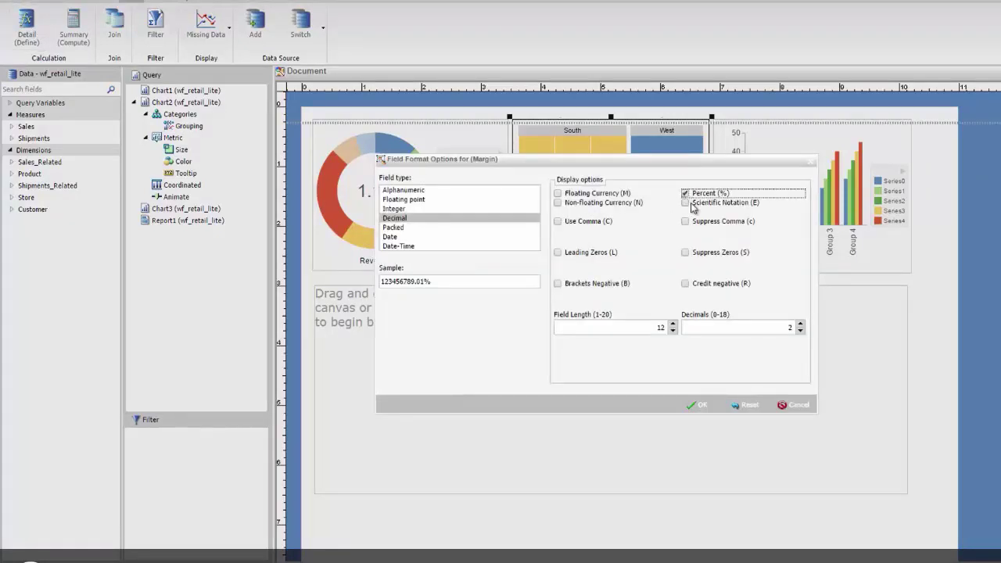
left_click(690, 405)
- Build the Margin expression from Gross Profit divided by Revenue and save the field
left_click(496, 237)
type("(")
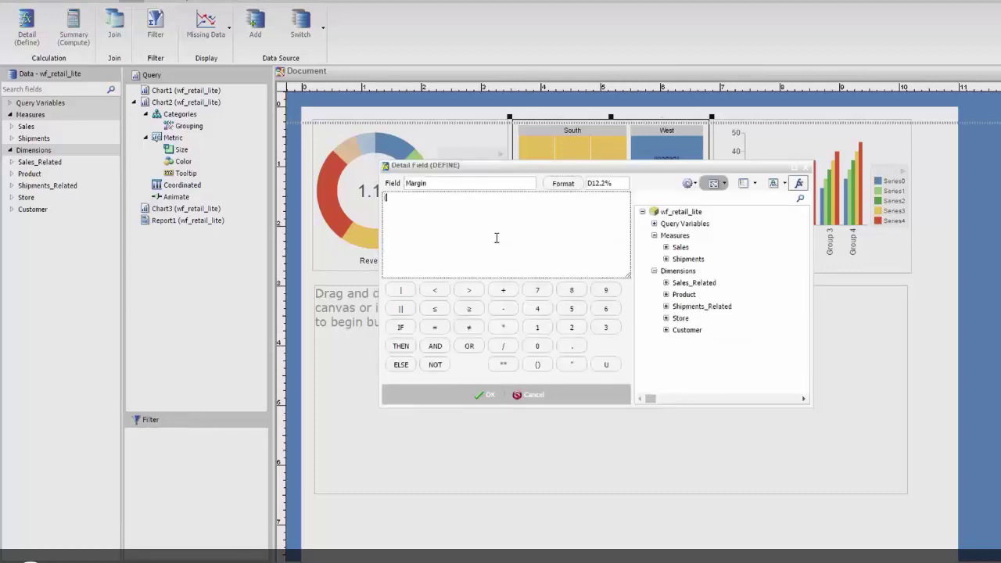
left_click(667, 247)
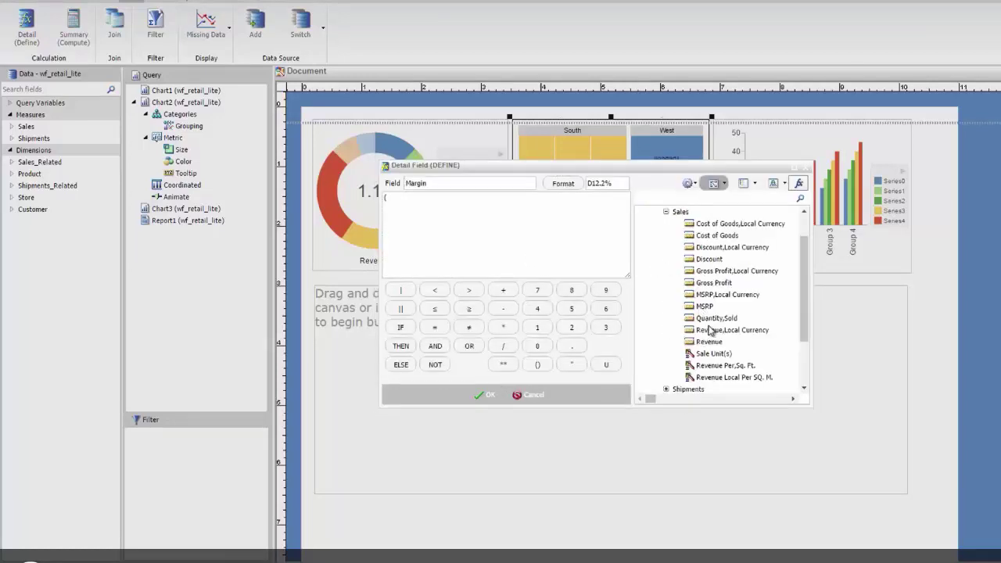
double_click(702, 283)
type("/")
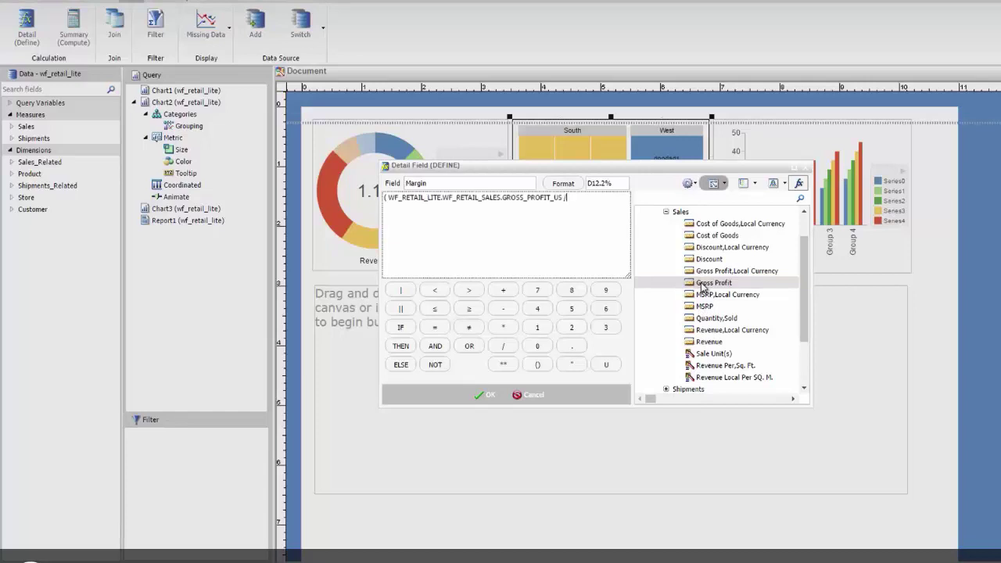
double_click(693, 343)
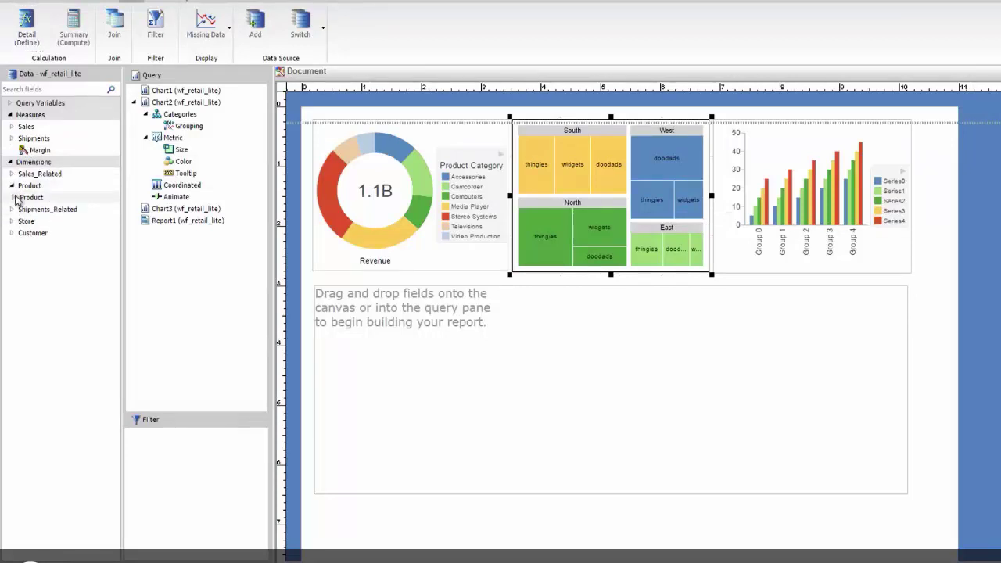
- Group the treemap by Brand Type from the product model attributes
left_click(10, 187)
left_click(11, 233)
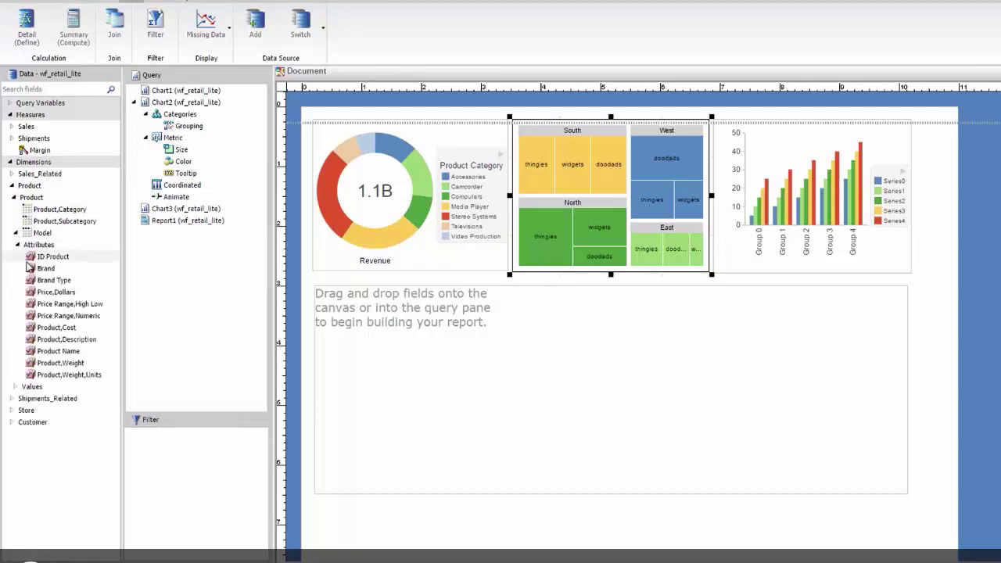
left_click_drag(39, 283, 175, 130)
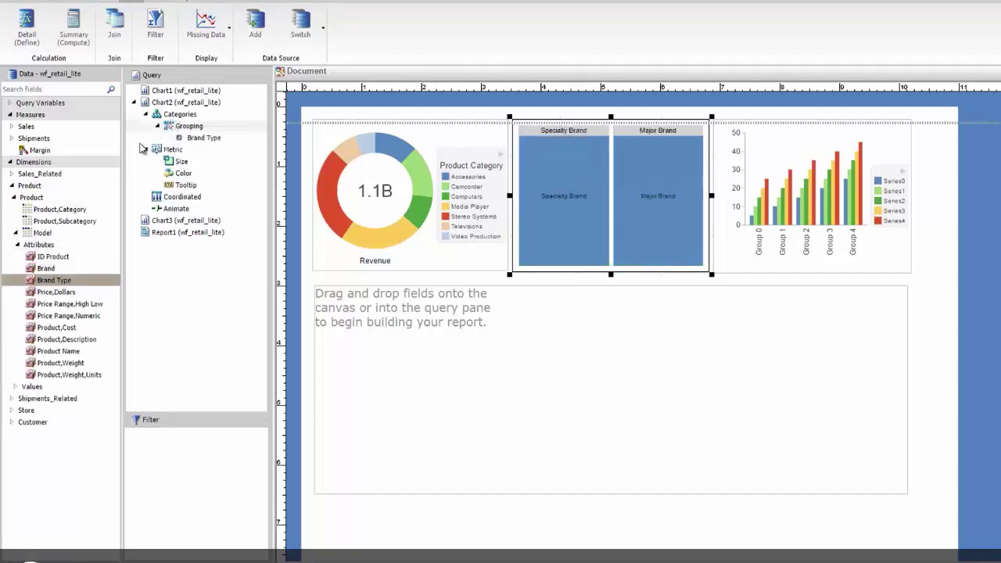
- Color the treemap by the Margin field and set that field's aggregation to Average
left_click_drag(41, 153, 181, 178)
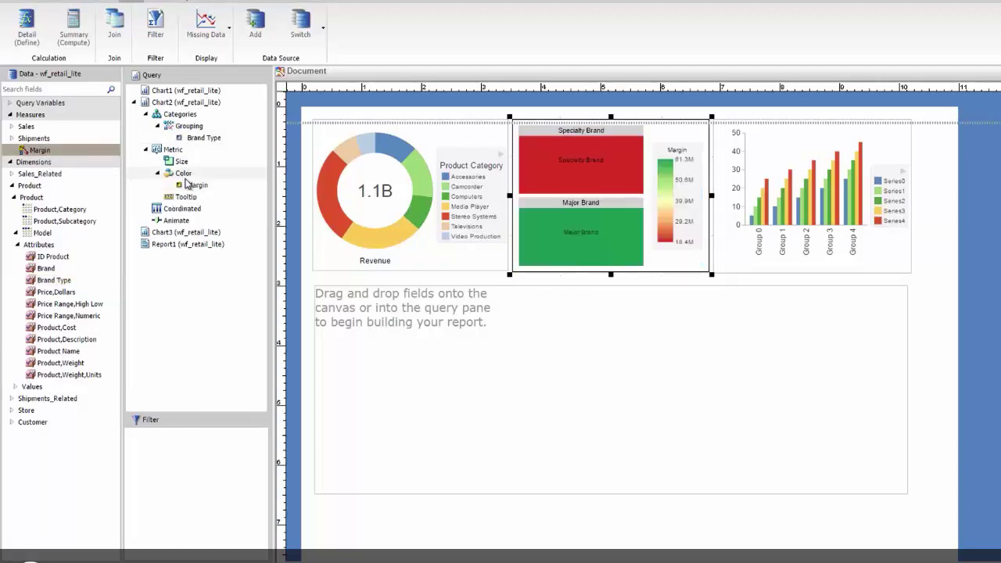
right_click(206, 187)
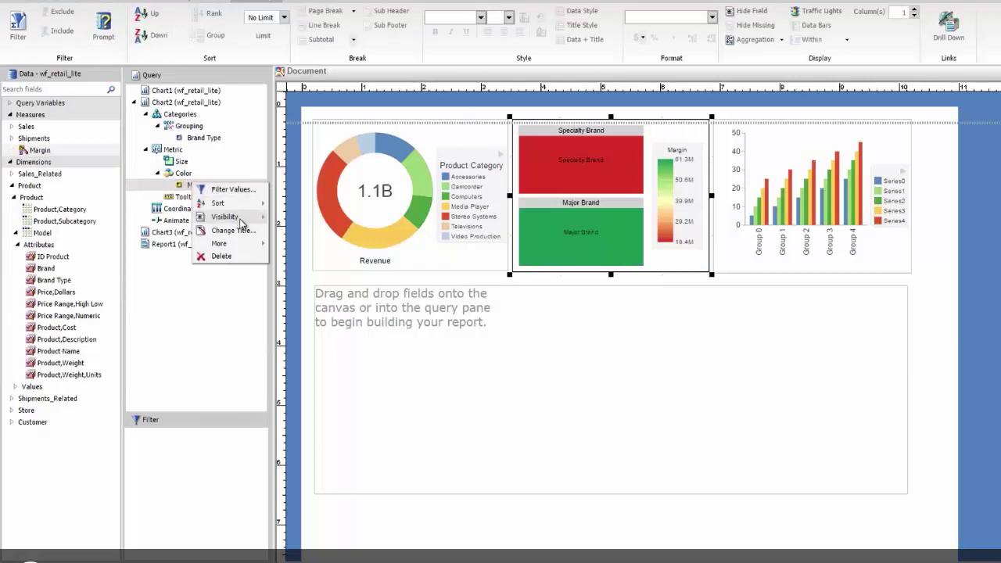
mouse_move(252, 244)
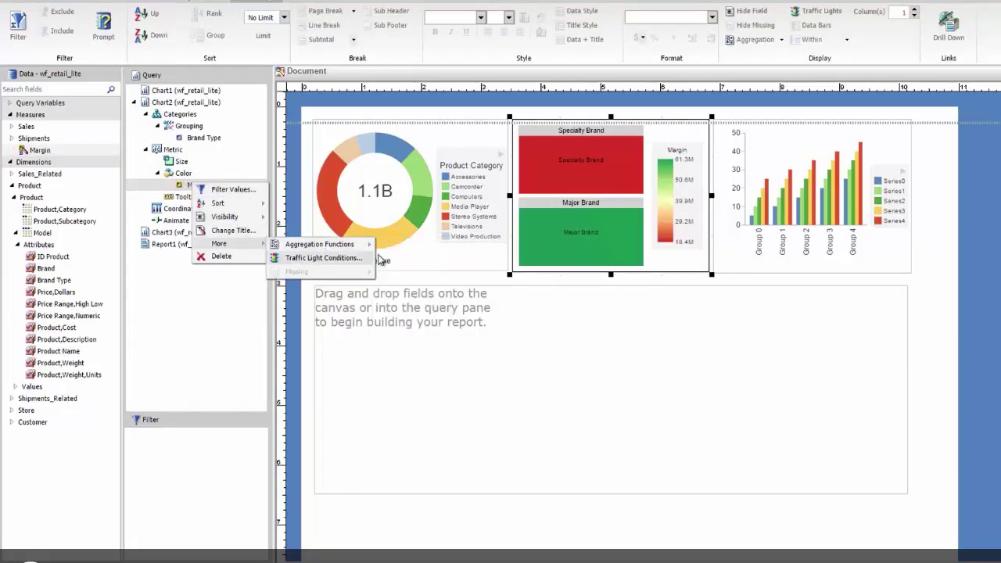
mouse_move(365, 249)
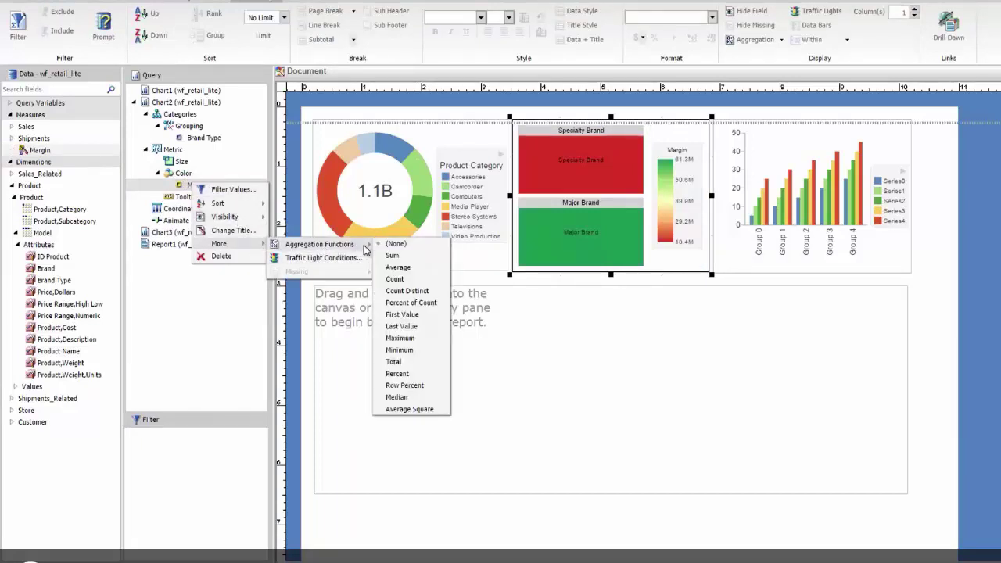
left_click(397, 267)
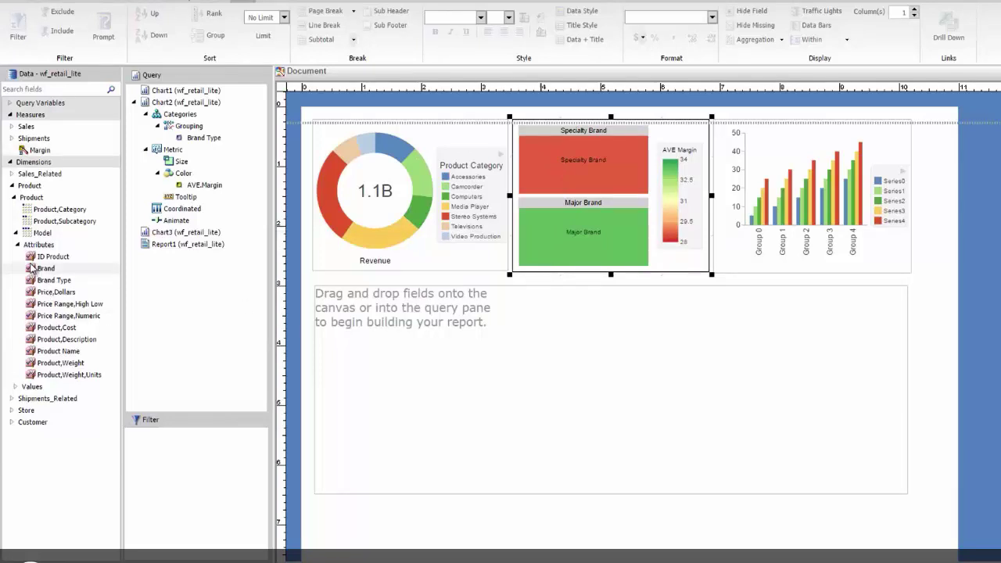
- Add Brand as the treemap's second grouping below Brand Type and size its tiles by Revenue
mouse_move(45, 268)
left_mouse_down()
mouse_move(180, 210)
mouse_move(199, 142)
left_mouse_up()
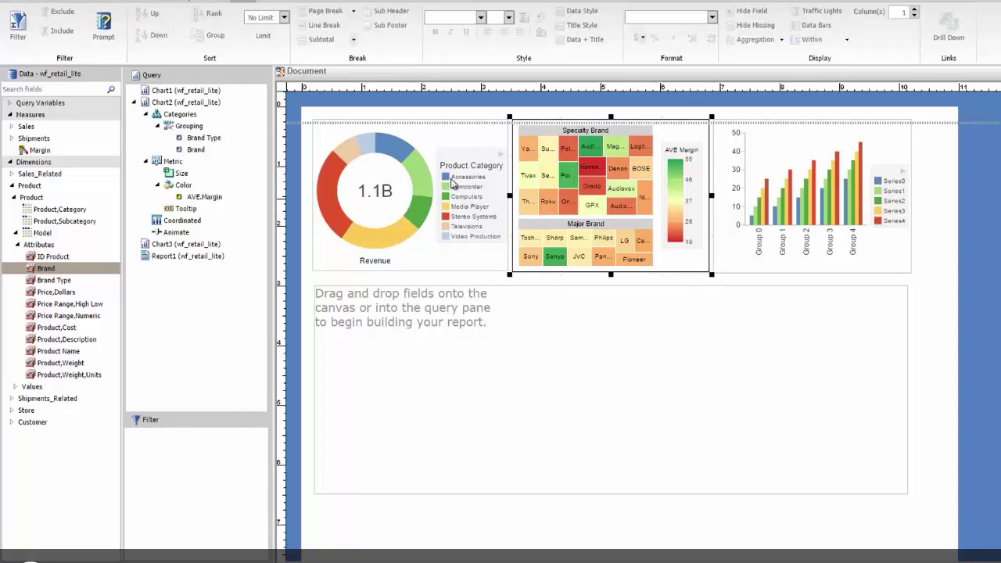
left_click(11, 127)
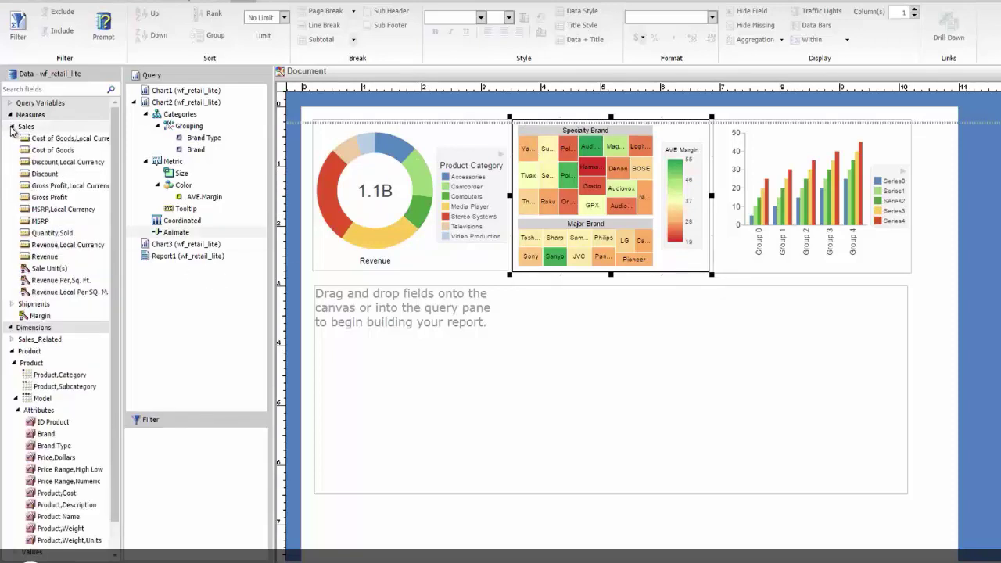
left_click_drag(37, 263, 199, 178)
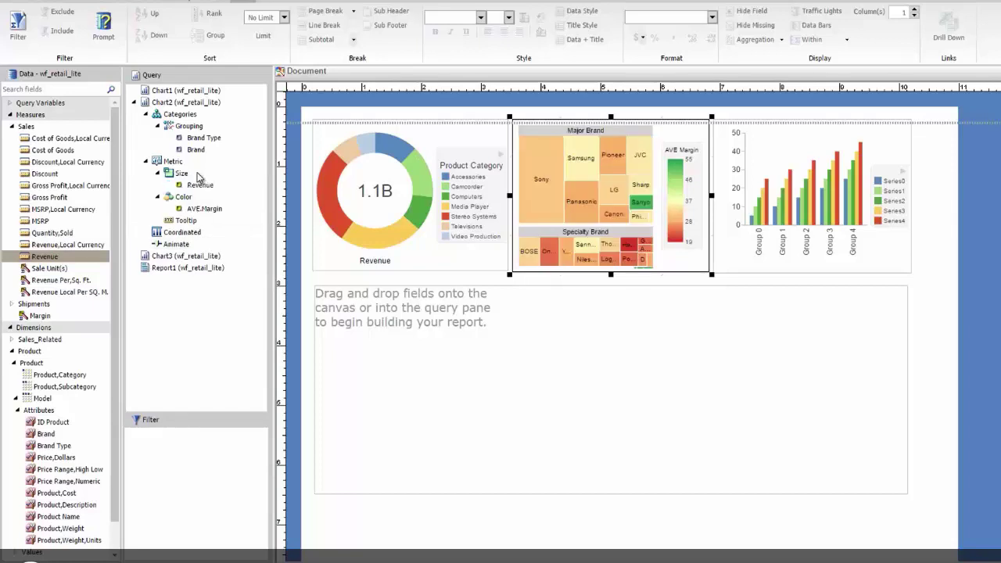
- Start a detail (DEFINE) field named TY for the third chart in the row
left_click(772, 160)
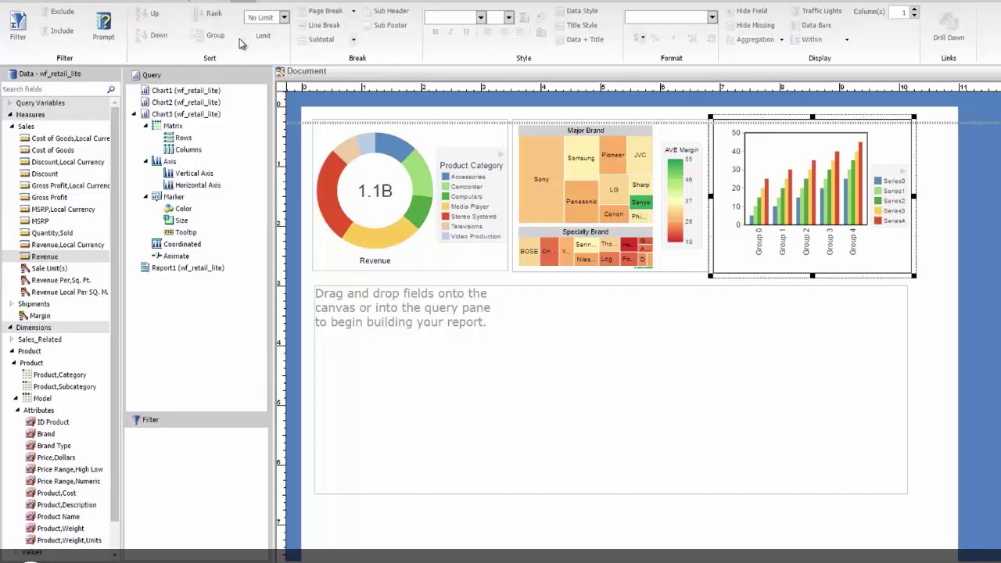
left_click(129, 4)
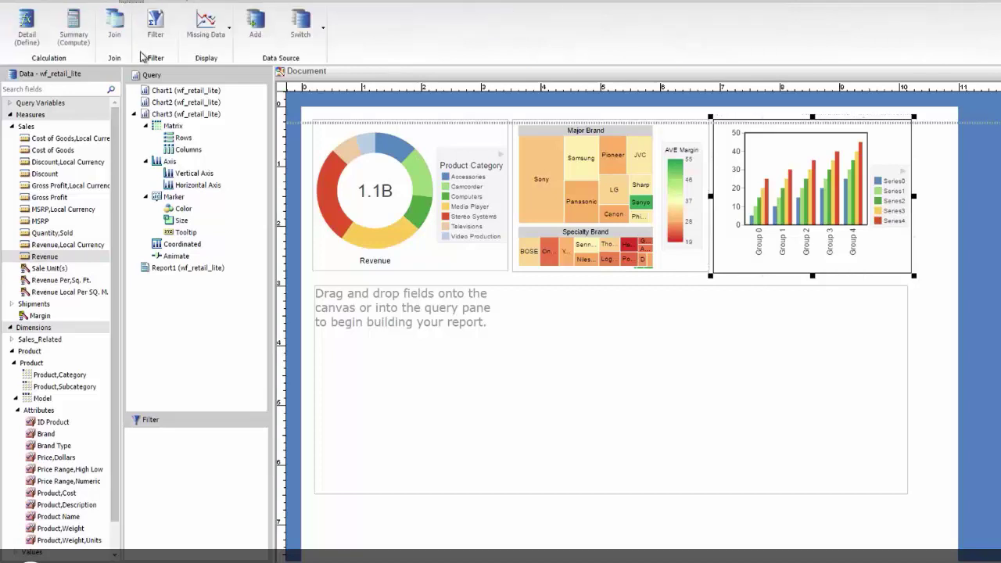
left_click(35, 29)
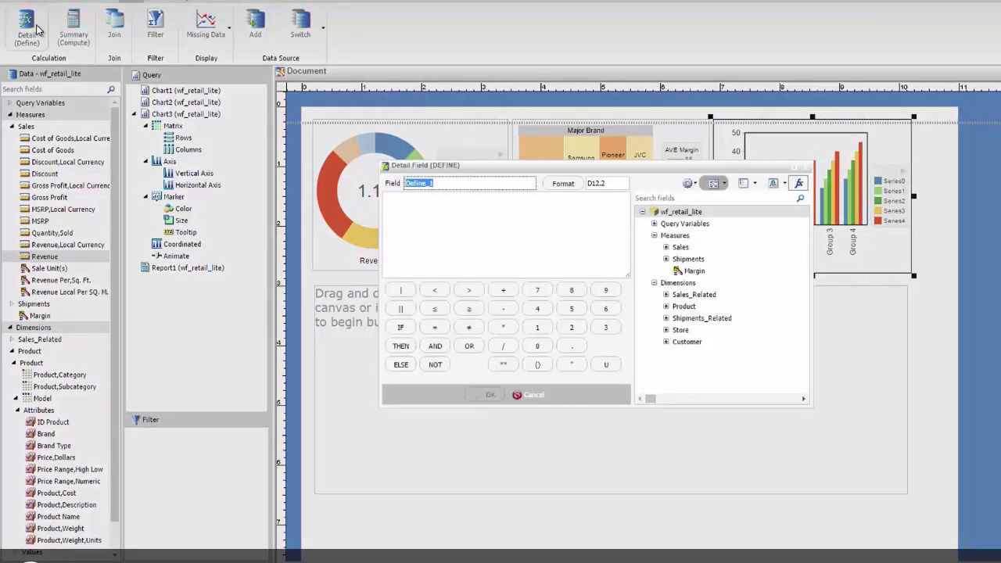
type("TY")
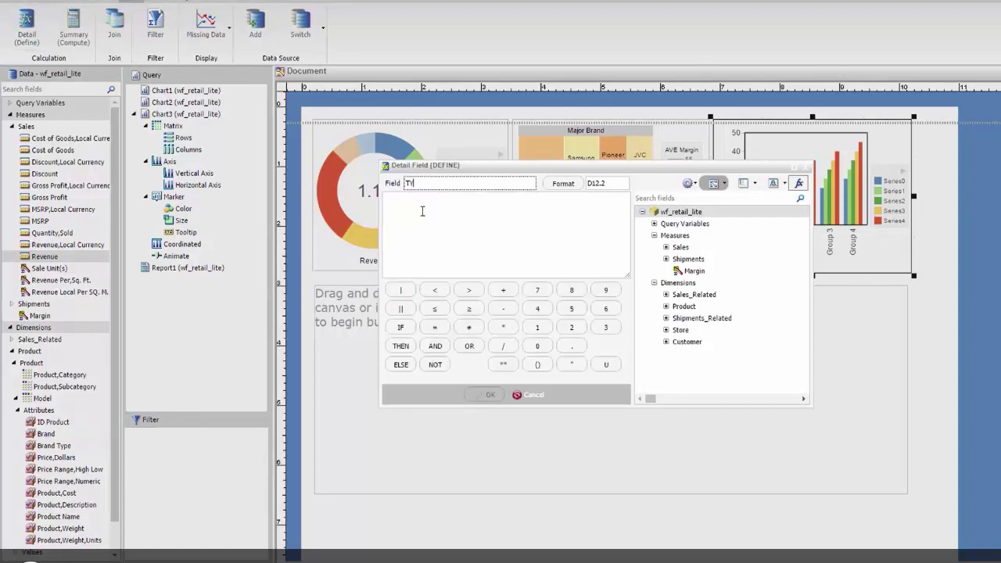
- Define TY as IF Sale,Year EQ '2015' THEN Revenue ELSE 0, copy the expression and save the field
left_click(492, 238)
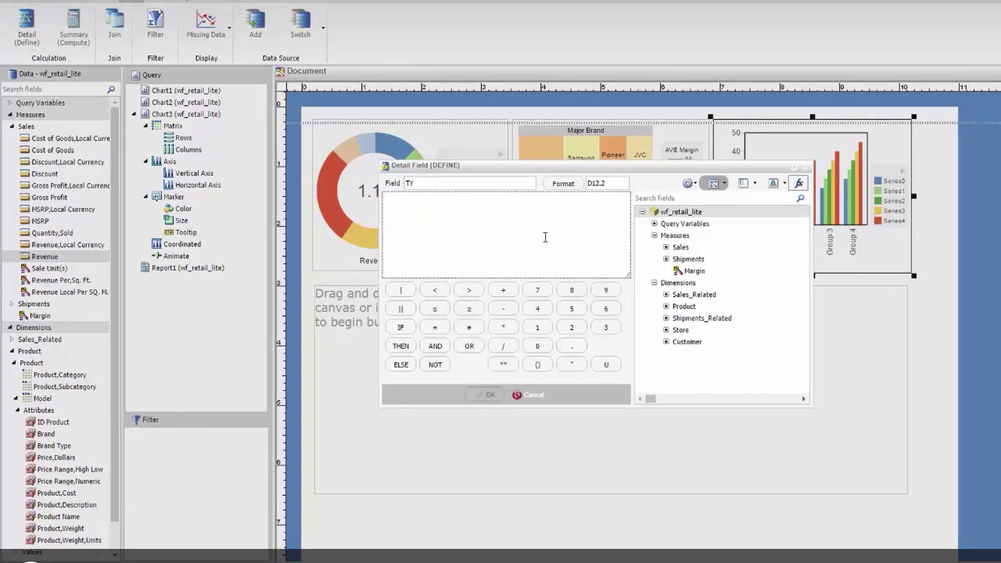
left_click(667, 295)
left_click(678, 306)
double_click(712, 319)
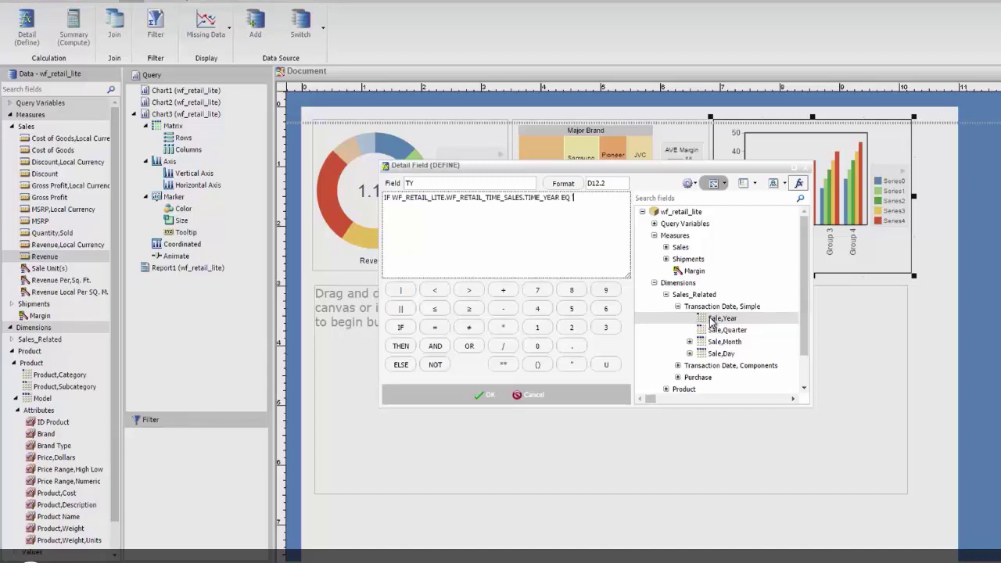
type("THEN")
left_click(667, 248)
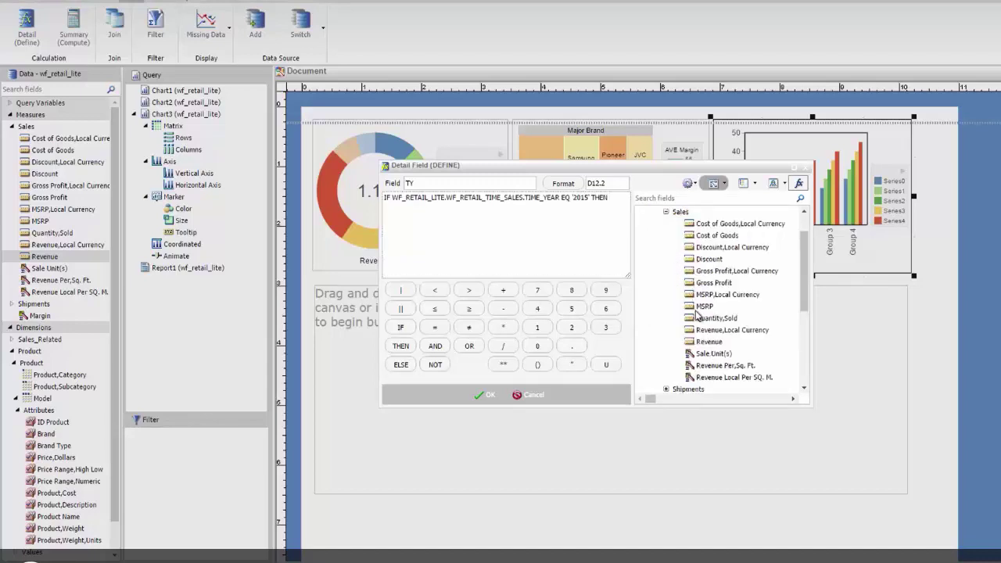
double_click(705, 343)
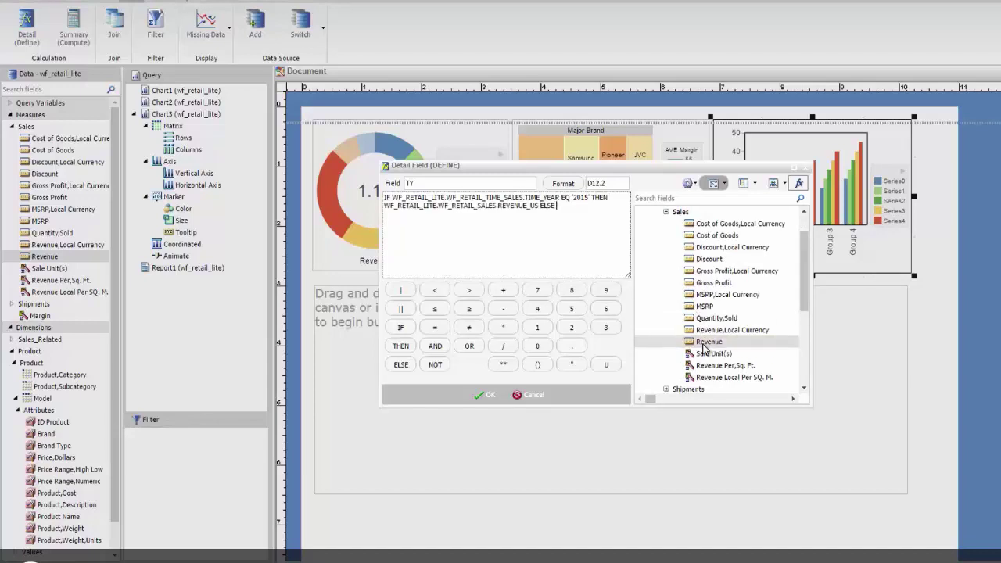
type("ELSE 0")
key("ctrl+a")
key("ctrl+c")
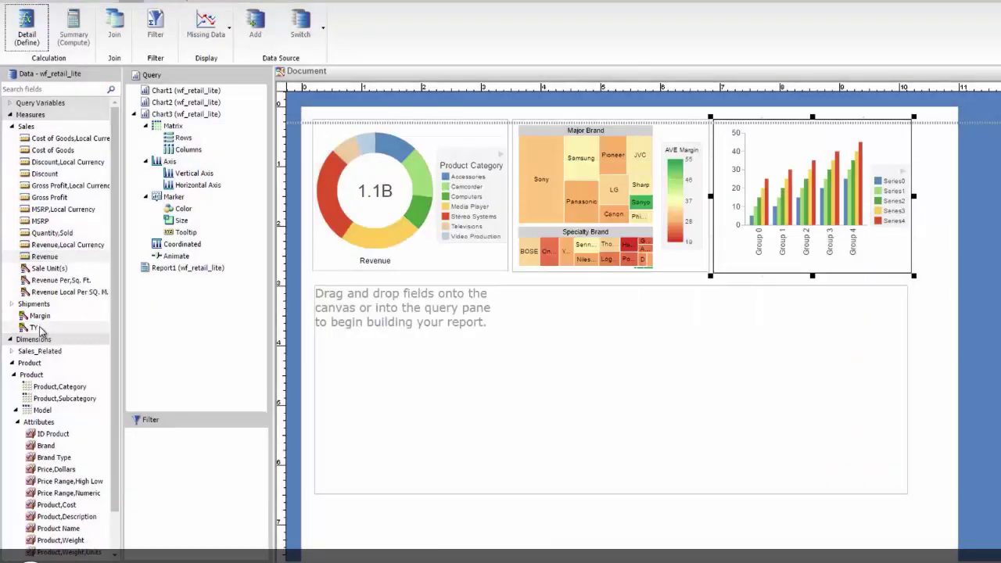
- Create a detail (DEFINE) field LY from the copied expression with the year changed to '2014', and save it
left_click(26, 28)
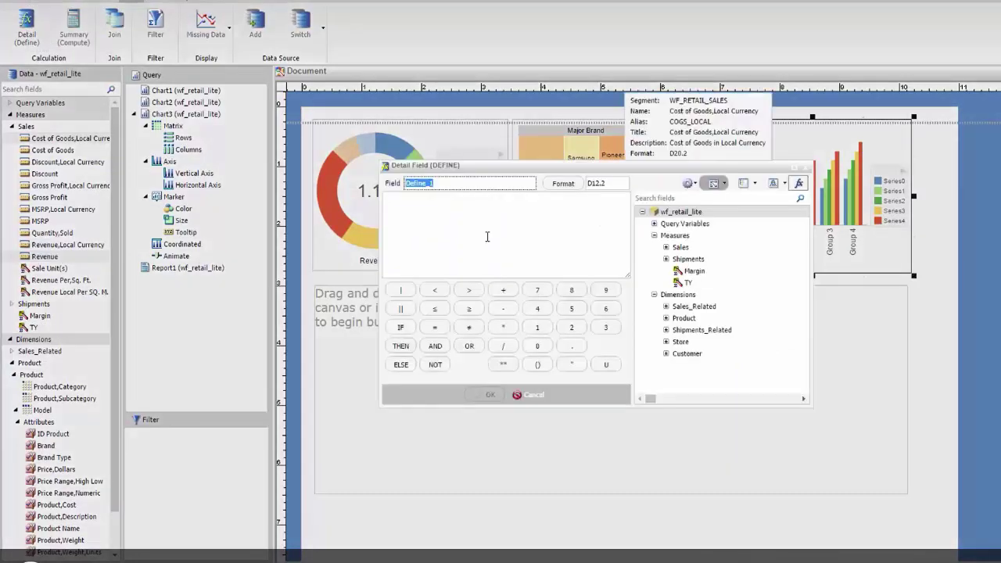
type("LY")
left_click(487, 236)
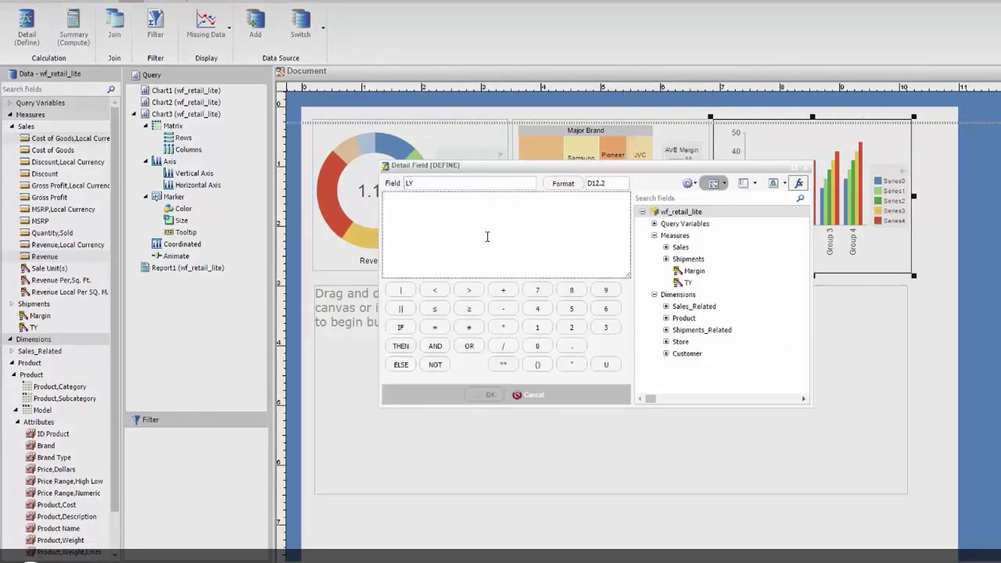
key("ctrl+v")
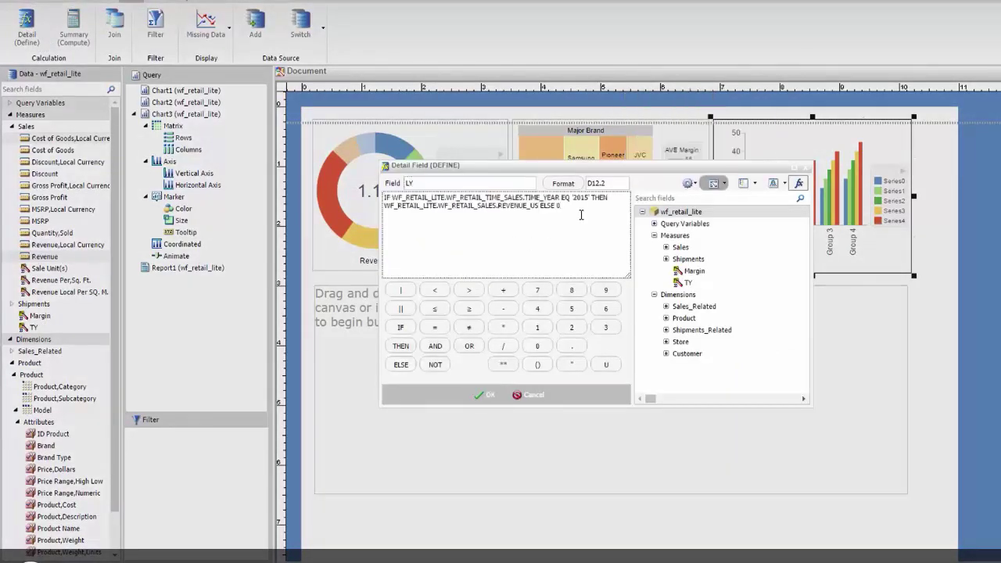
left_click(589, 199)
key("BackSpace")
type("4")
left_click(480, 395)
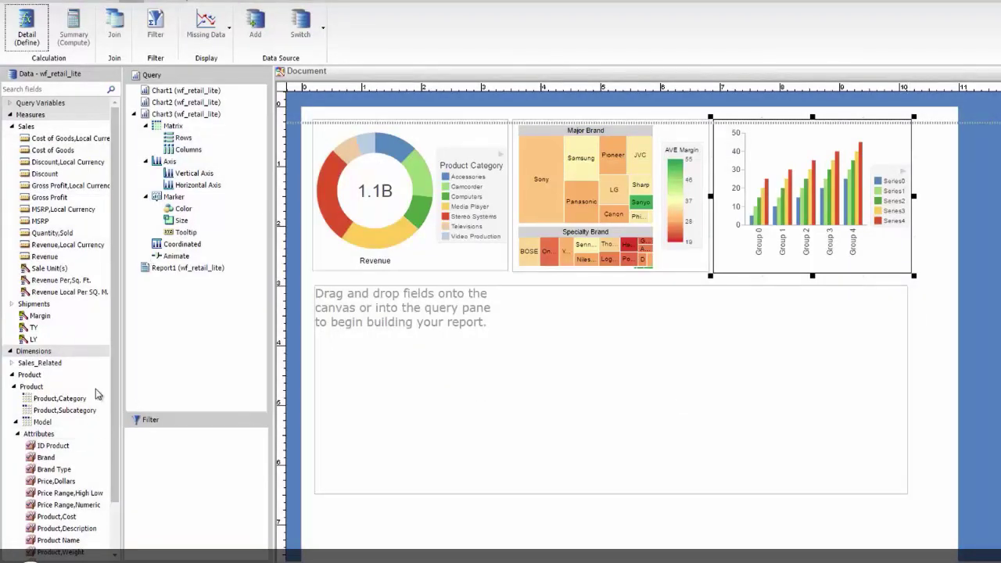
- Plot TY and LY by Sale,Month in the third chart and change it to a line chart
left_click(12, 363)
left_click(15, 375)
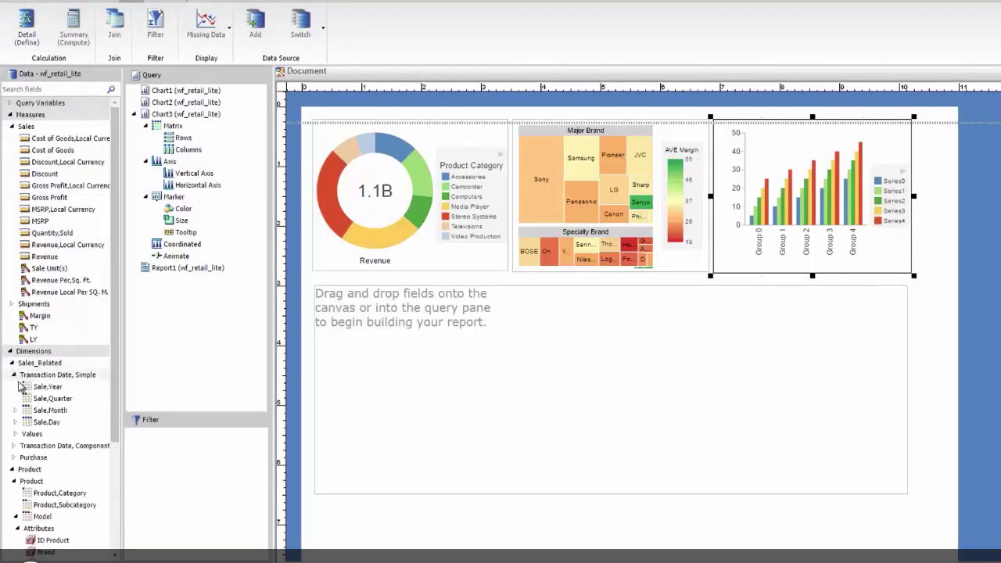
left_click_drag(50, 410, 774, 223)
left_click_drag(31, 332, 857, 217)
left_click_drag(68, 339, 794, 179)
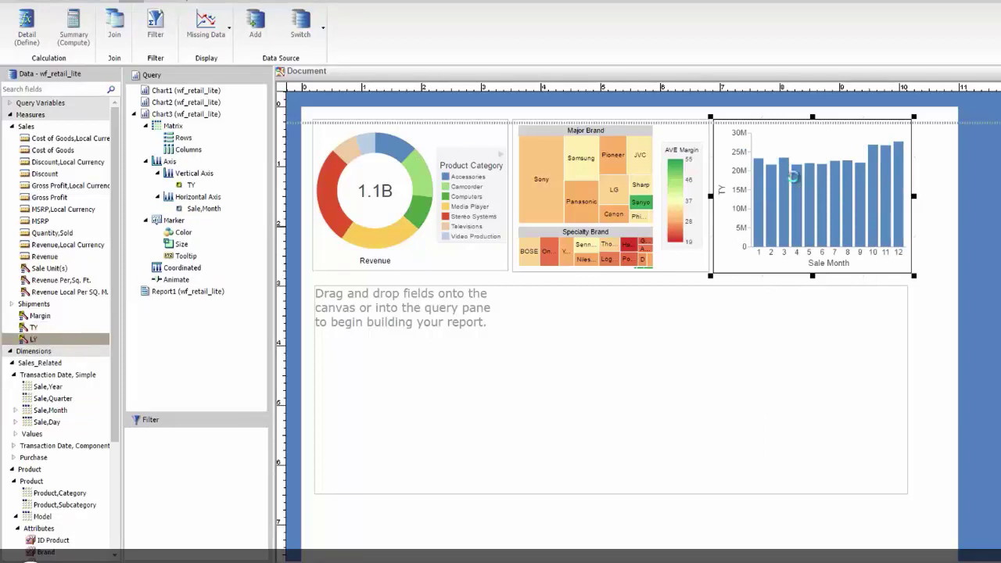
left_click(106, 3)
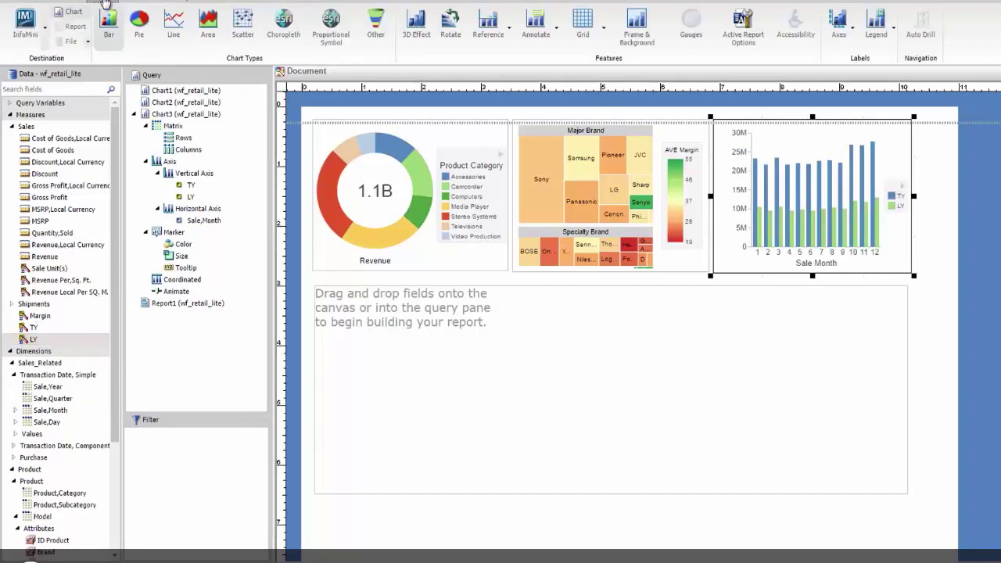
left_click(166, 31)
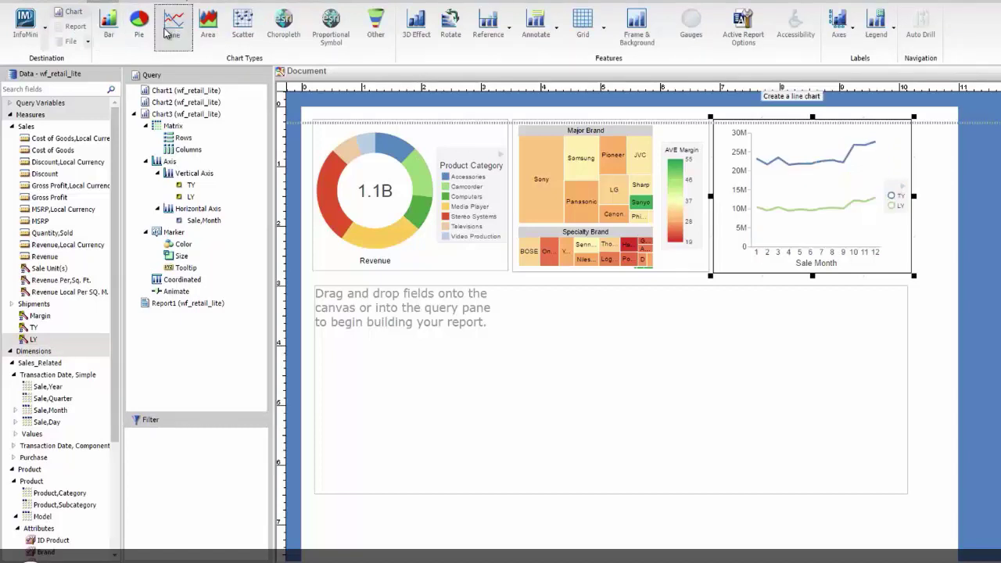
- Add Model and Product,Category as the sort (By) columns of the empty report below the charts
left_click(489, 307)
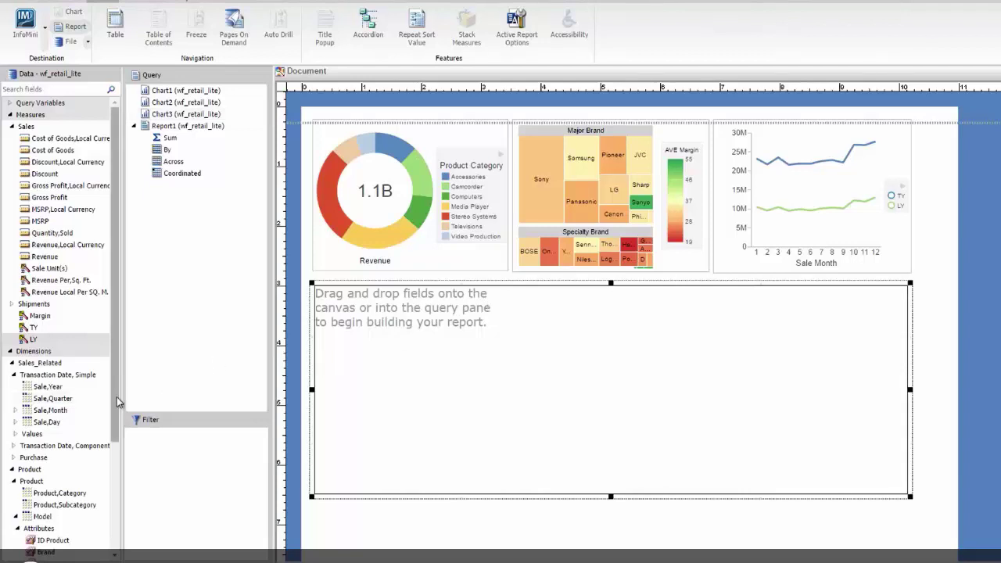
scroll(117, 454, "down", 2)
scroll(117, 458, "down", 1)
left_click_drag(43, 434, 386, 413)
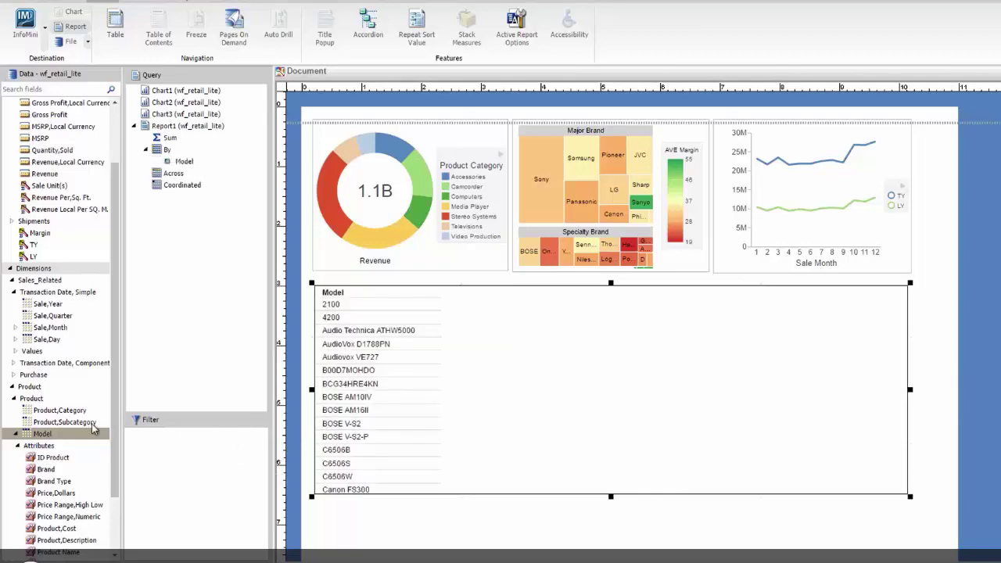
left_click_drag(66, 415, 503, 390)
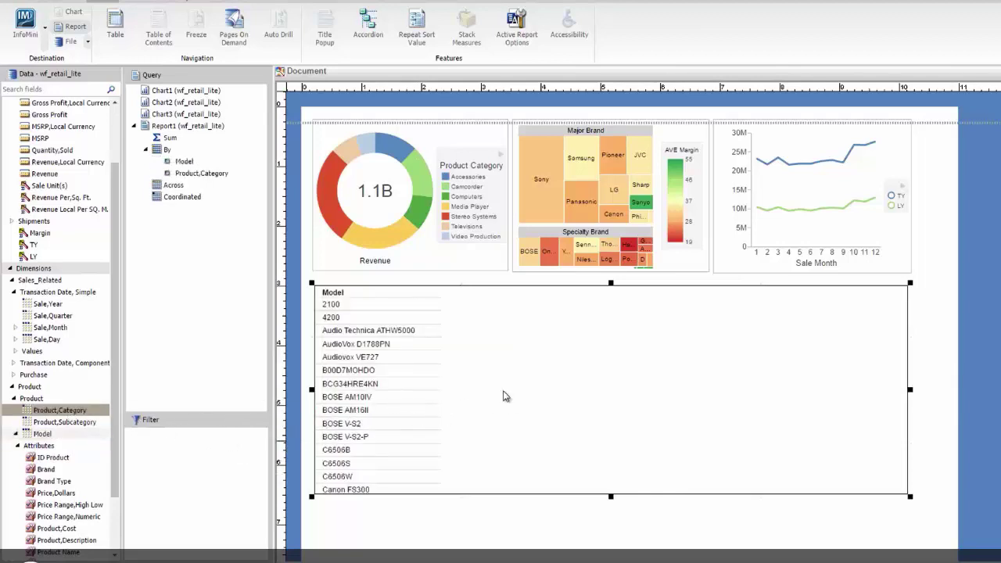
- Add the TY and LY fields to the report as summed measure columns
left_click(29, 246)
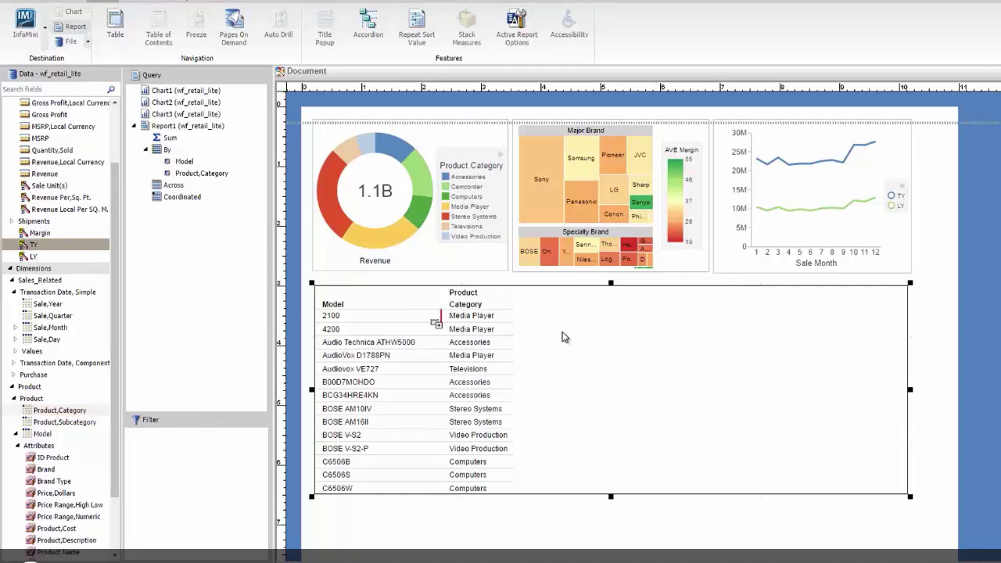
double_click(28, 245)
left_click(32, 256)
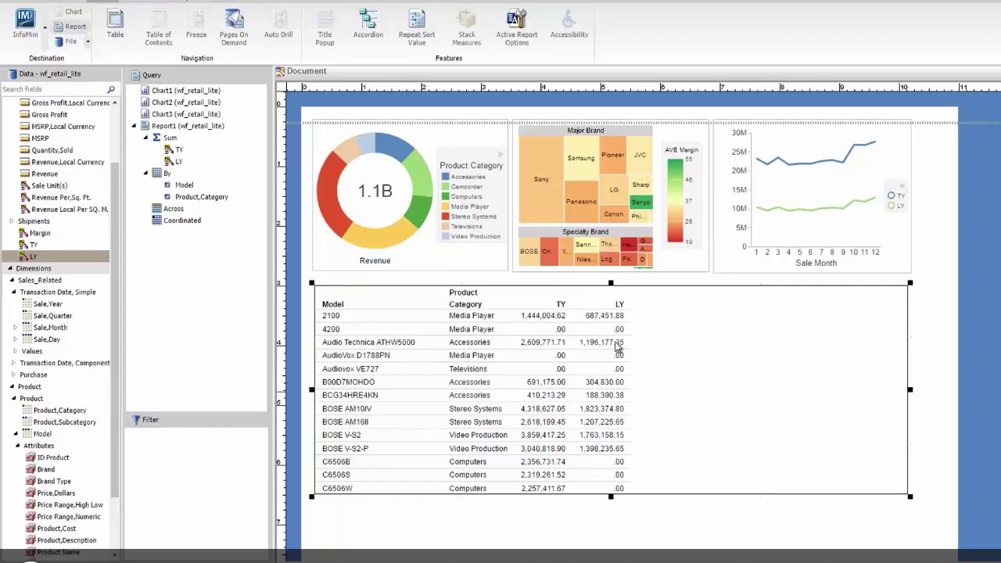
- Create a summary (COMPUTE) field named Variance in the report, defined as TY - LY
left_click(617, 348)
scroll(617, 347, "down", 2)
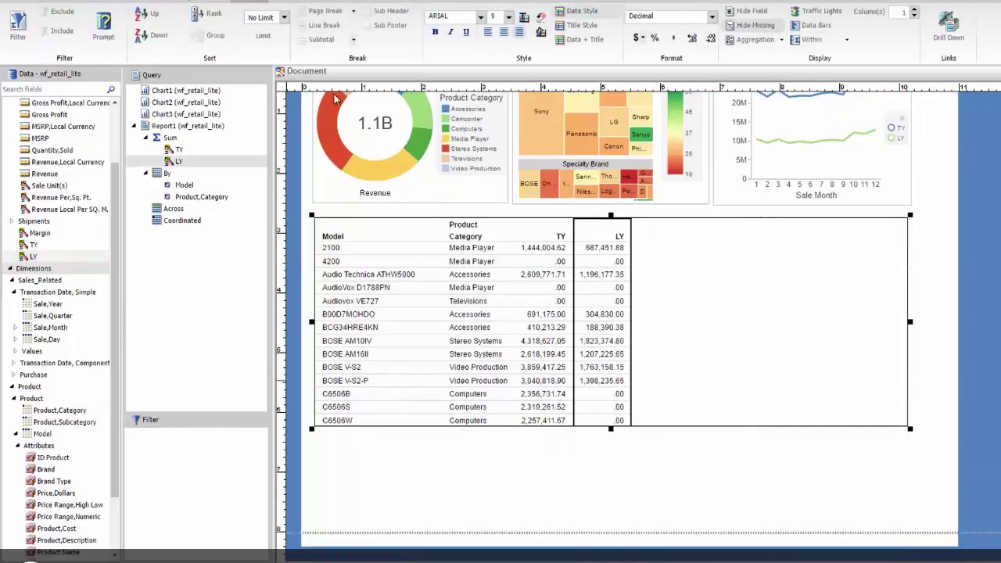
left_click(131, 4)
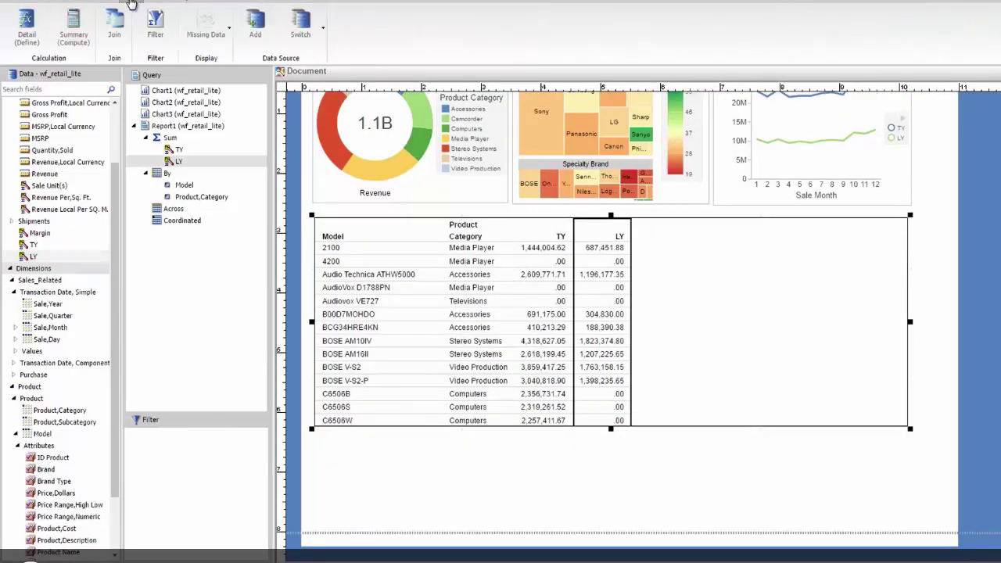
left_click(75, 27)
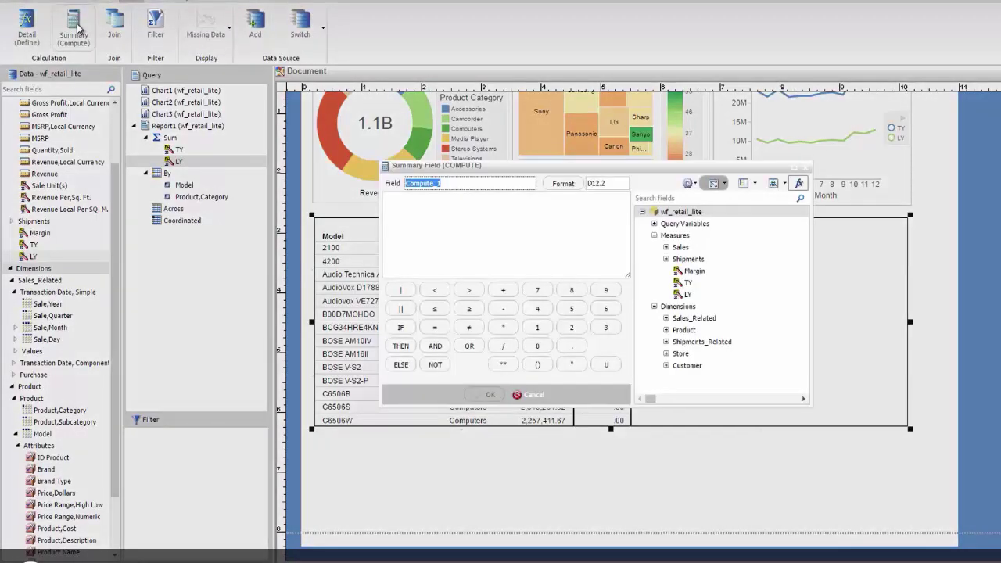
key("BackSpace")
type("Variance")
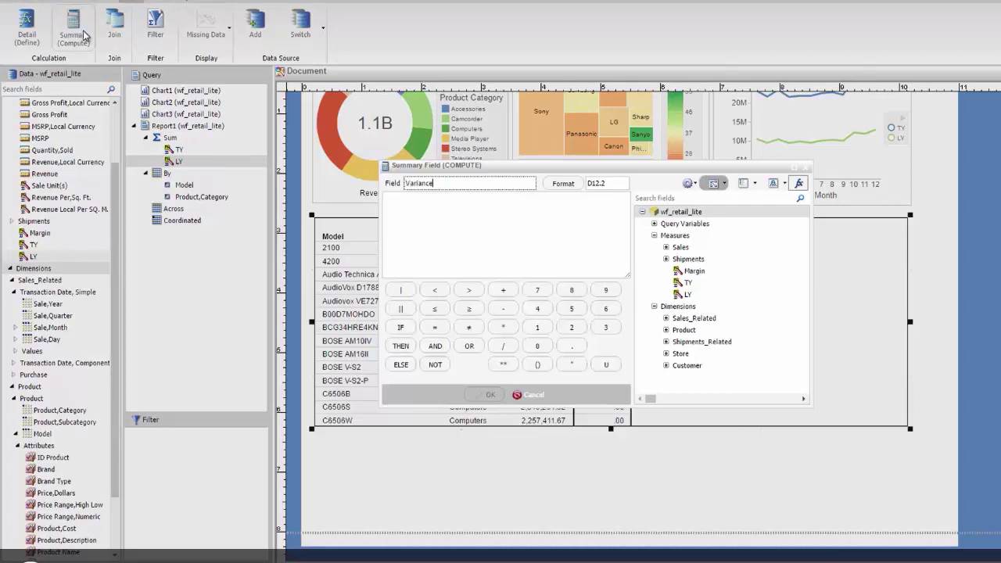
double_click(686, 282)
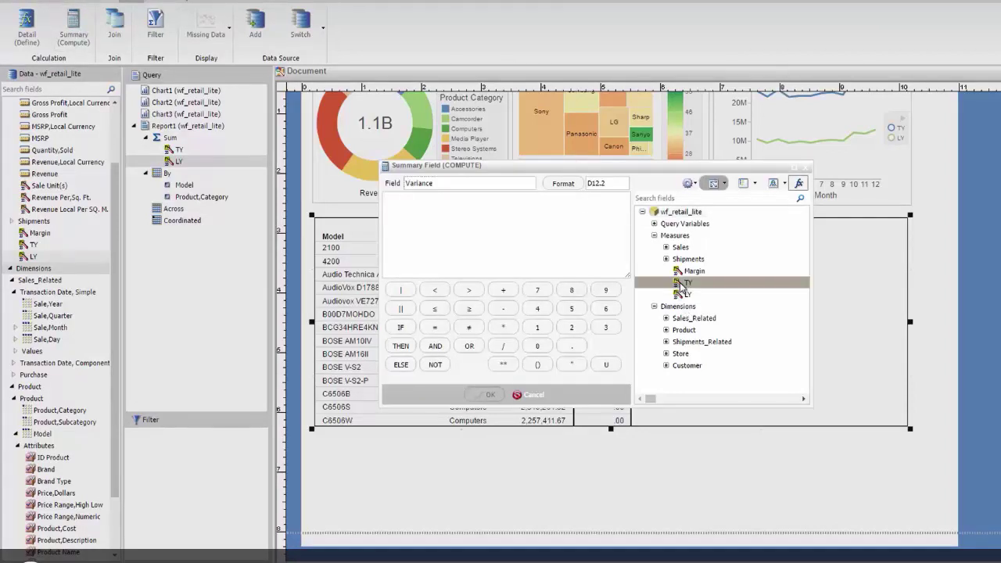
double_click(686, 294)
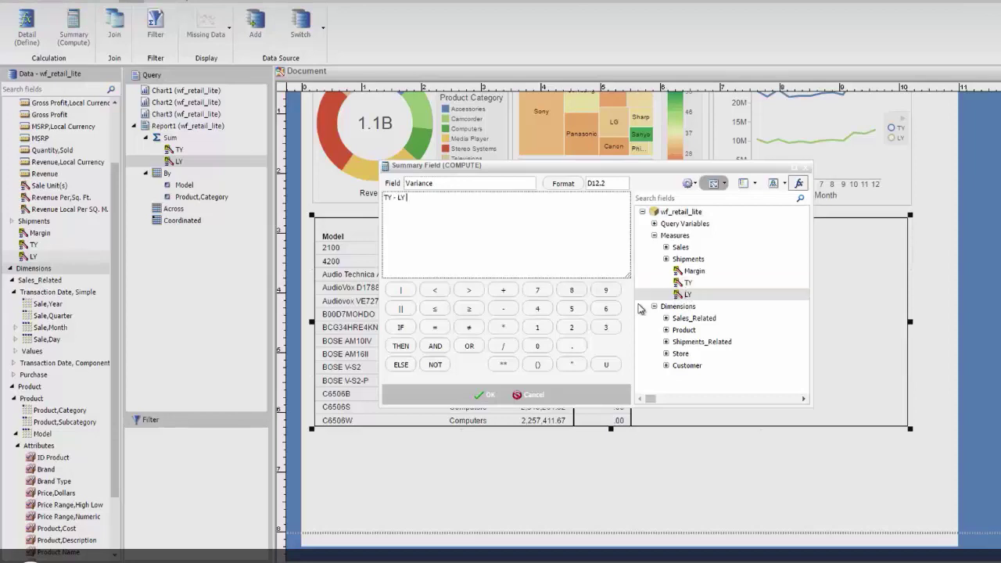
left_click(468, 399)
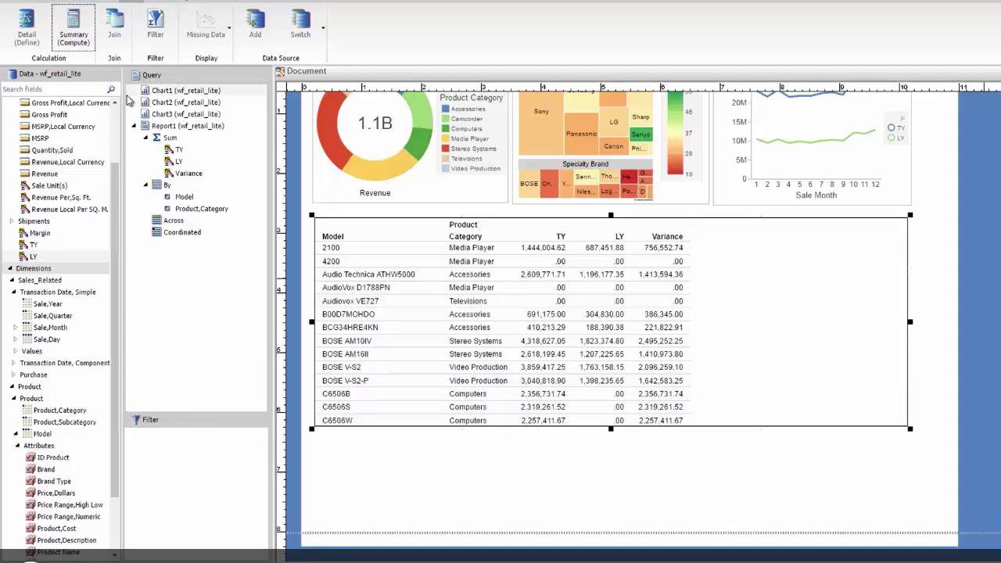
- Start another summary (COMPUTE) field named p_change and give it the percent display format
left_click(74, 27)
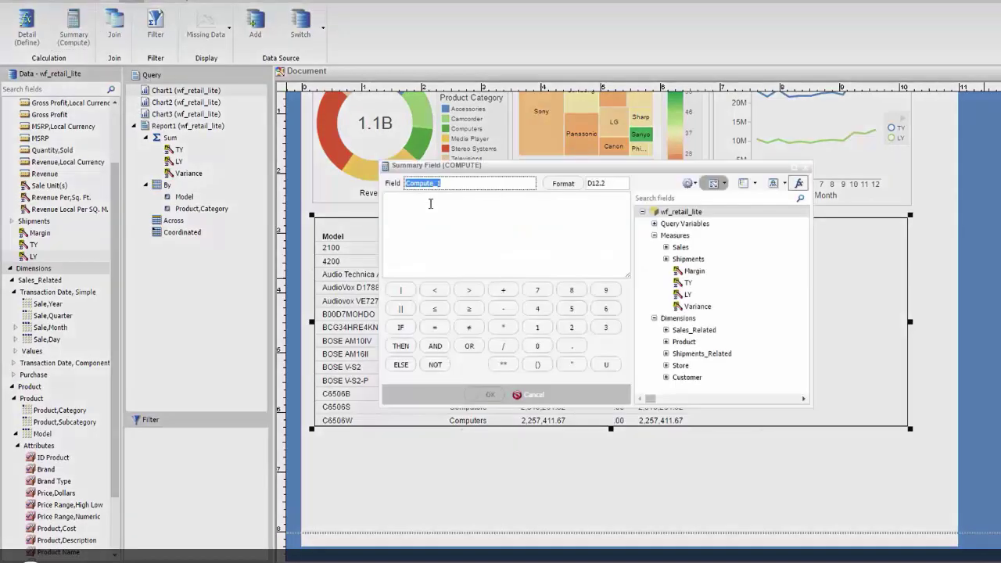
type("p_change")
left_click(560, 183)
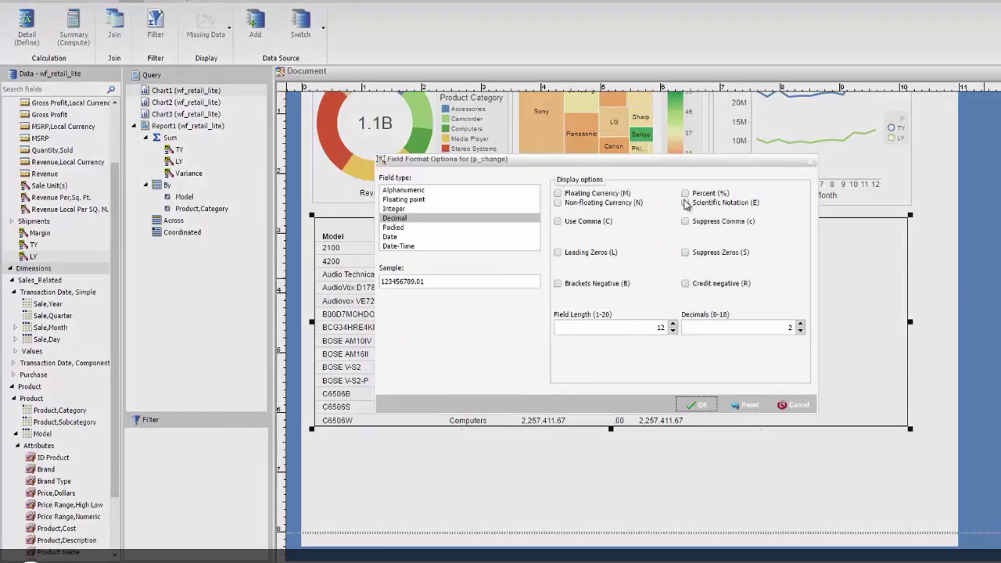
left_click(685, 194)
left_click(698, 405)
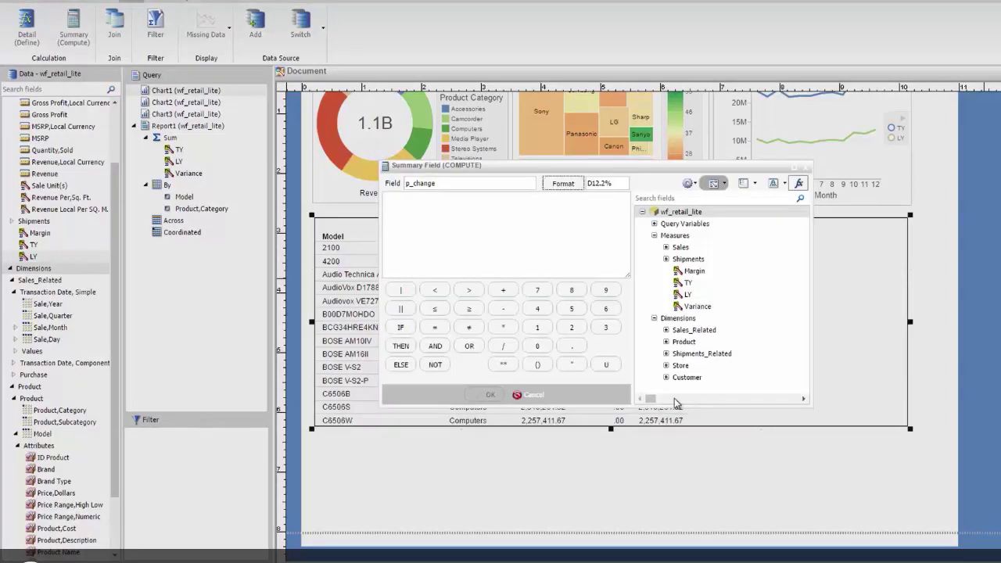
- Define p_change as ( Variance / TY ) *100 and save the field to the report
left_click(428, 244)
type("(")
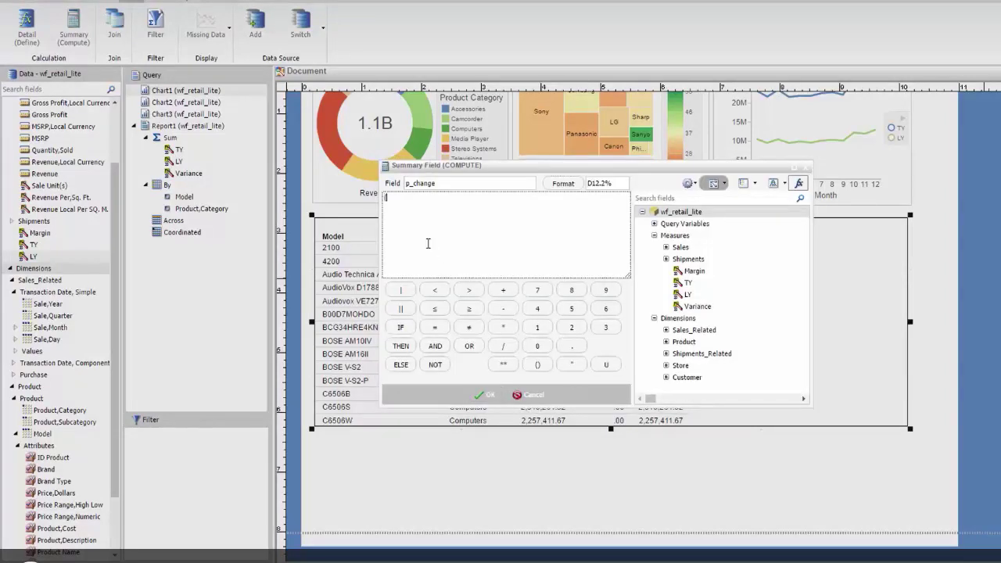
double_click(684, 307)
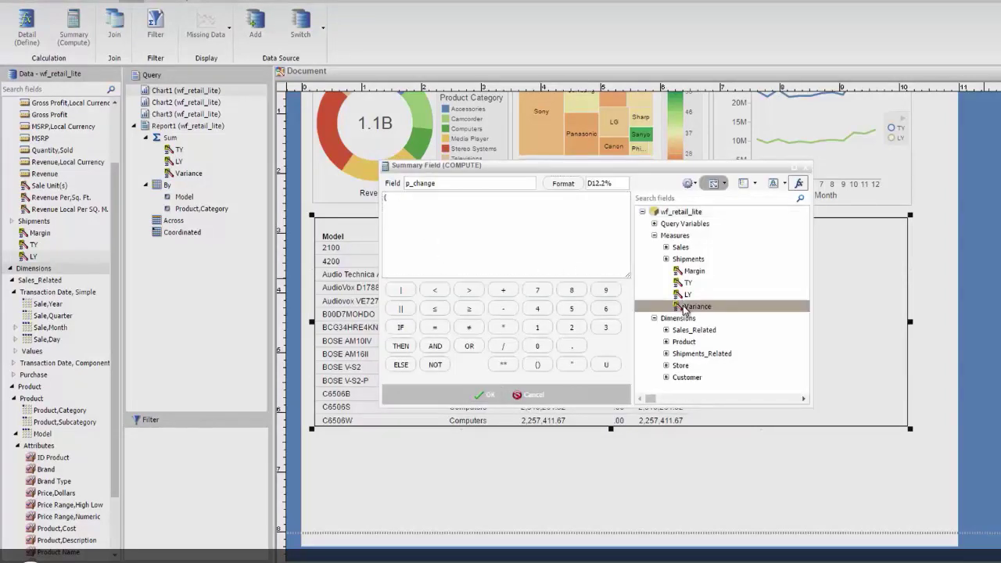
type("/")
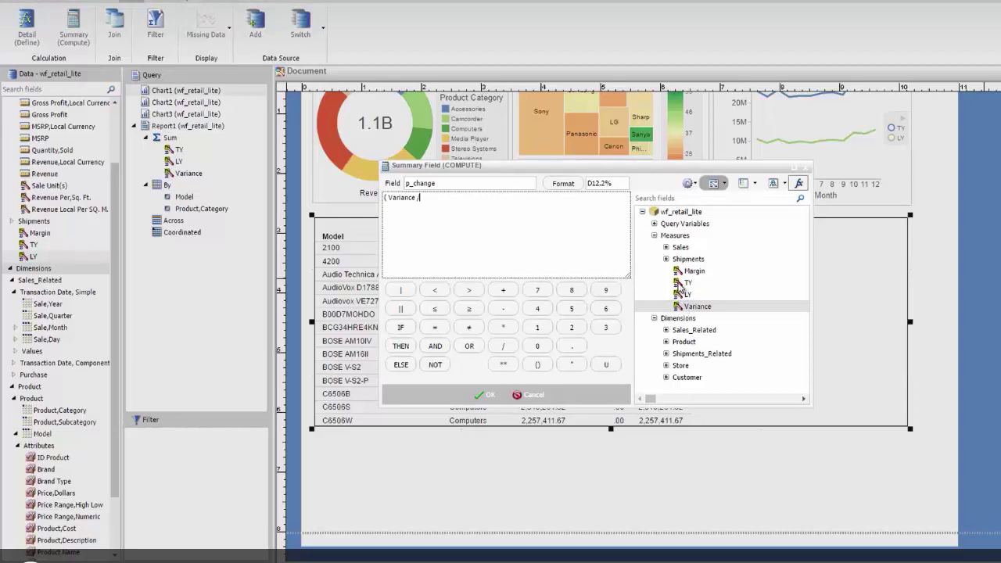
double_click(681, 284)
type(")")
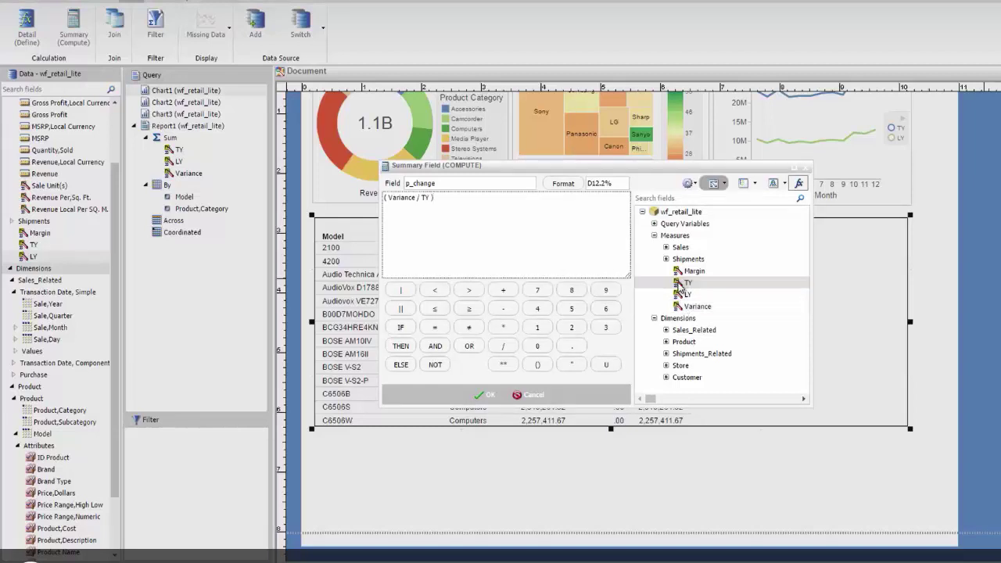
type("*100")
left_click(486, 399)
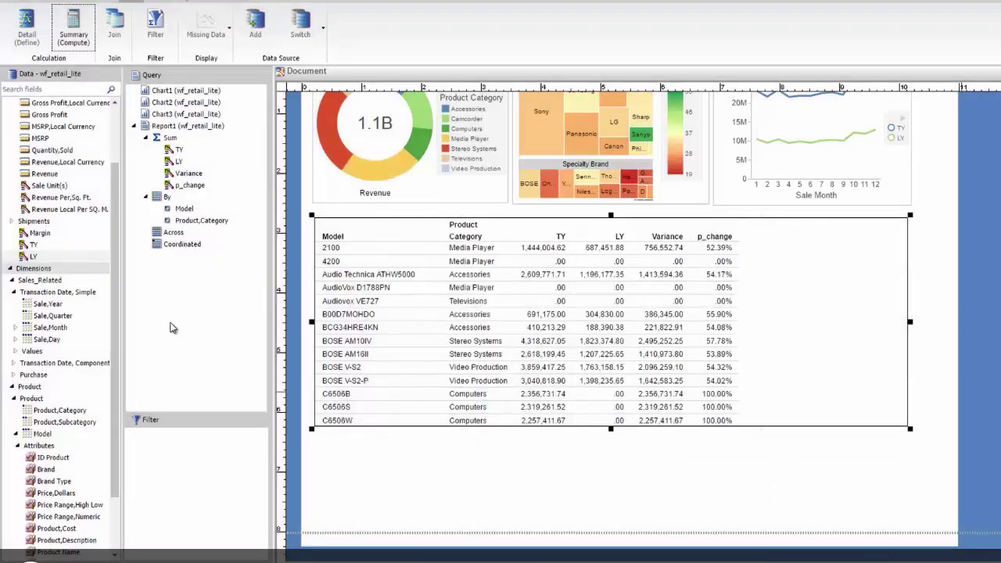
- Add Margin as the report's last column and set its aggregation function to Average
left_click_drag(39, 233, 815, 318)
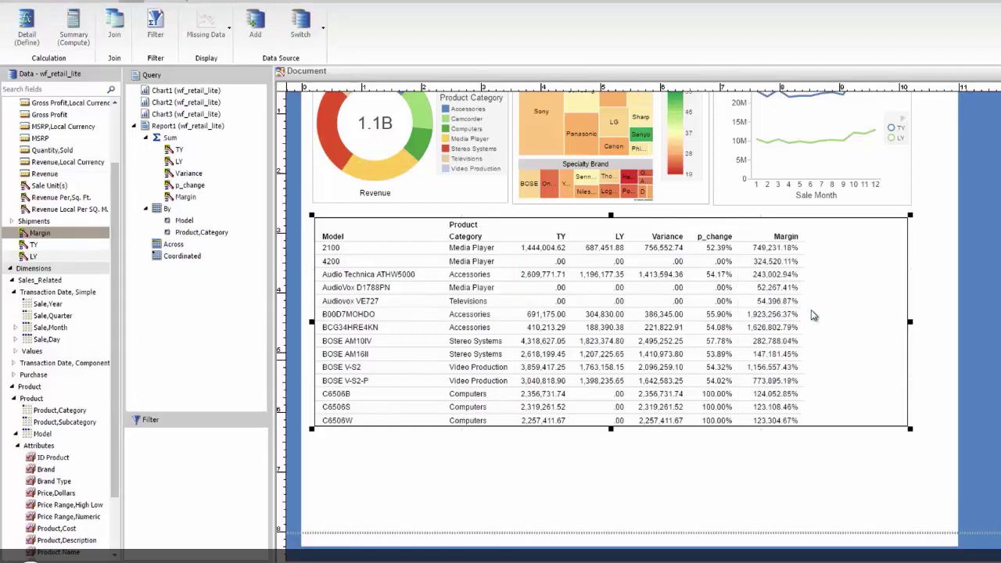
right_click(193, 200)
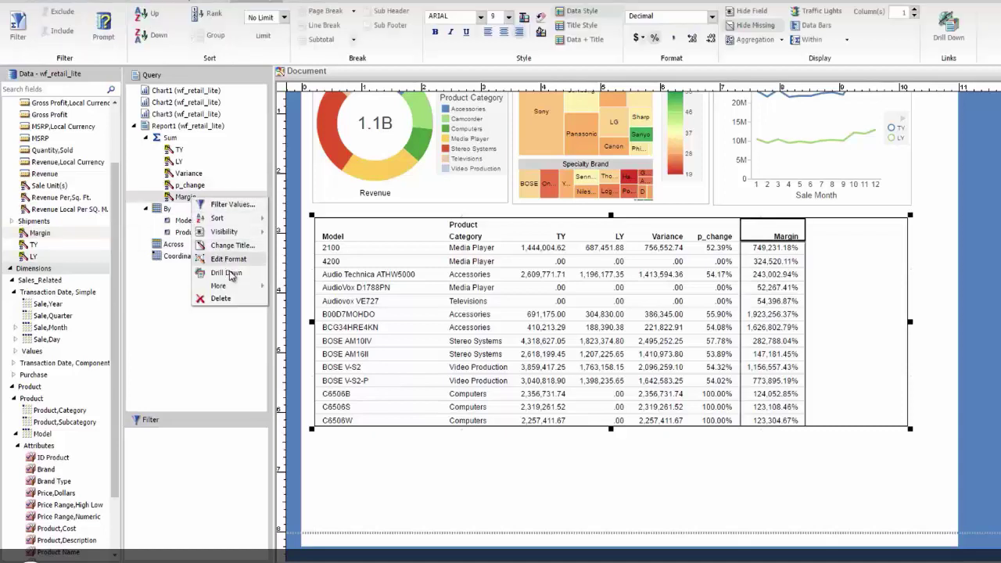
mouse_move(242, 289)
mouse_move(321, 301)
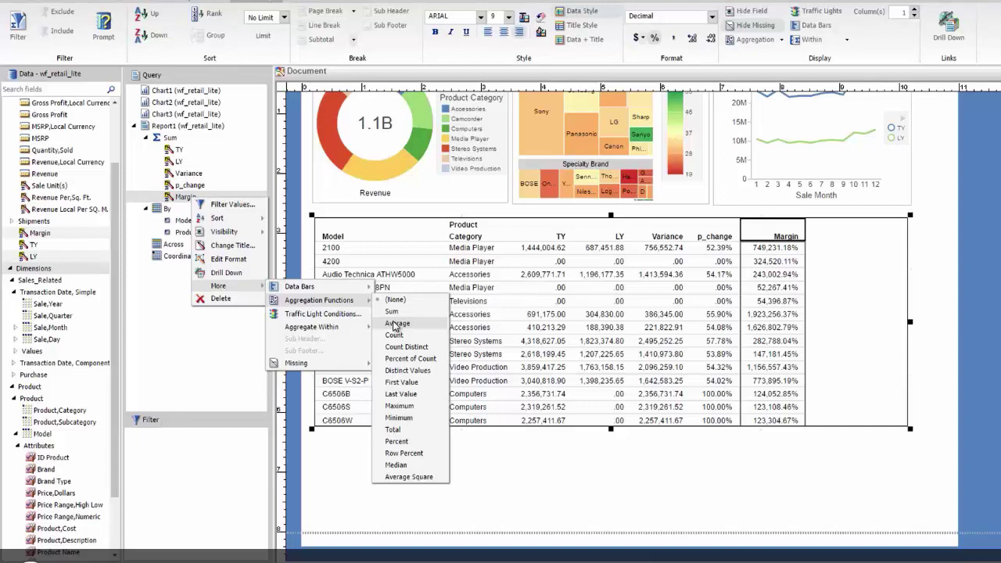
left_click(396, 323)
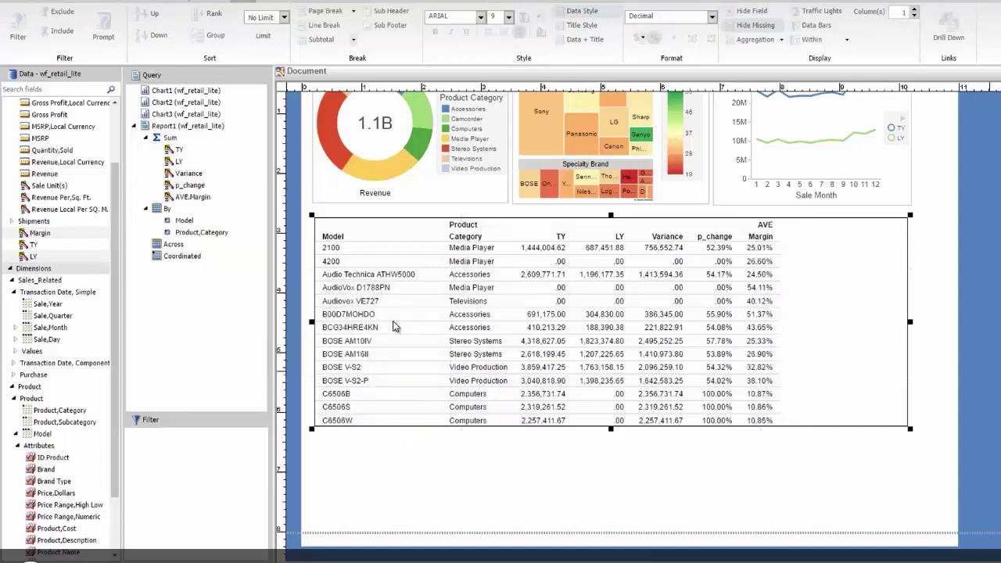
- Show data bars for the average Margin column of the report
left_click(766, 301)
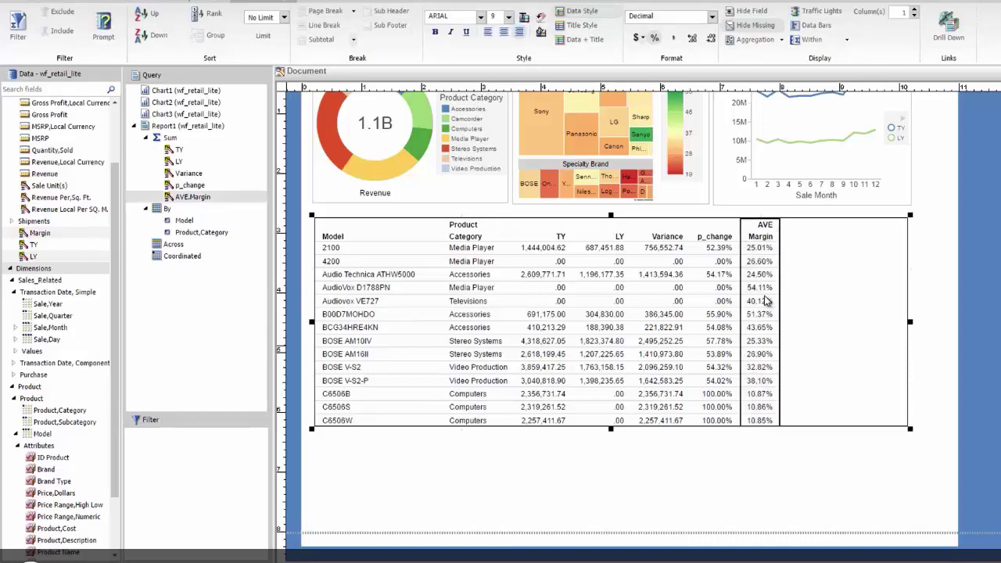
left_click(812, 29)
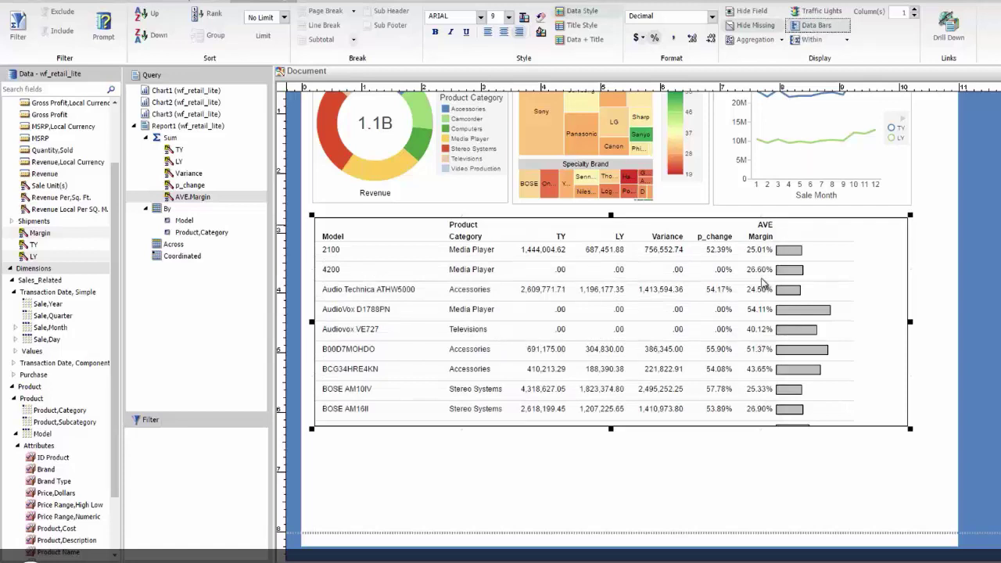
- Show data bars for the p_change column of the report
left_click(721, 251)
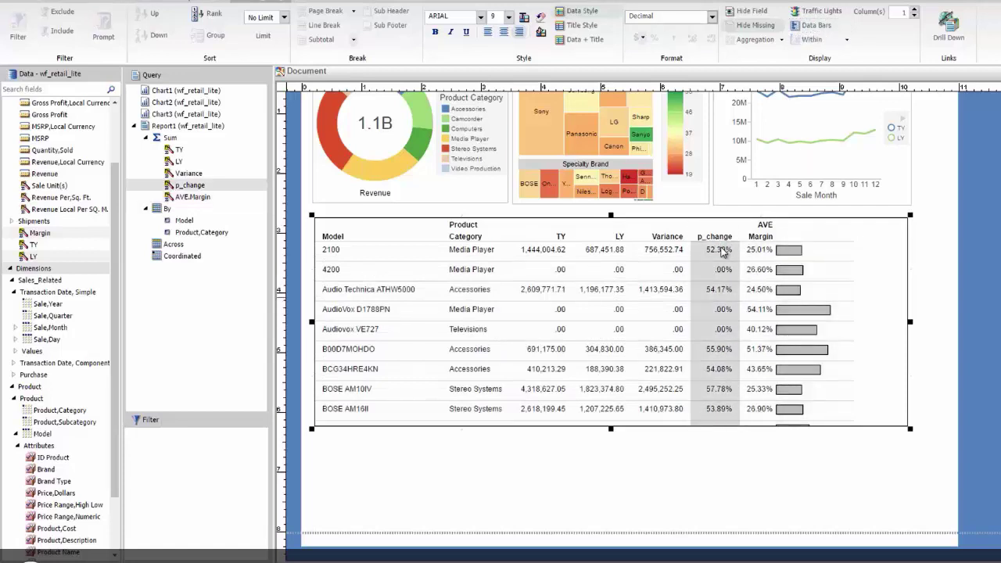
left_click(718, 245)
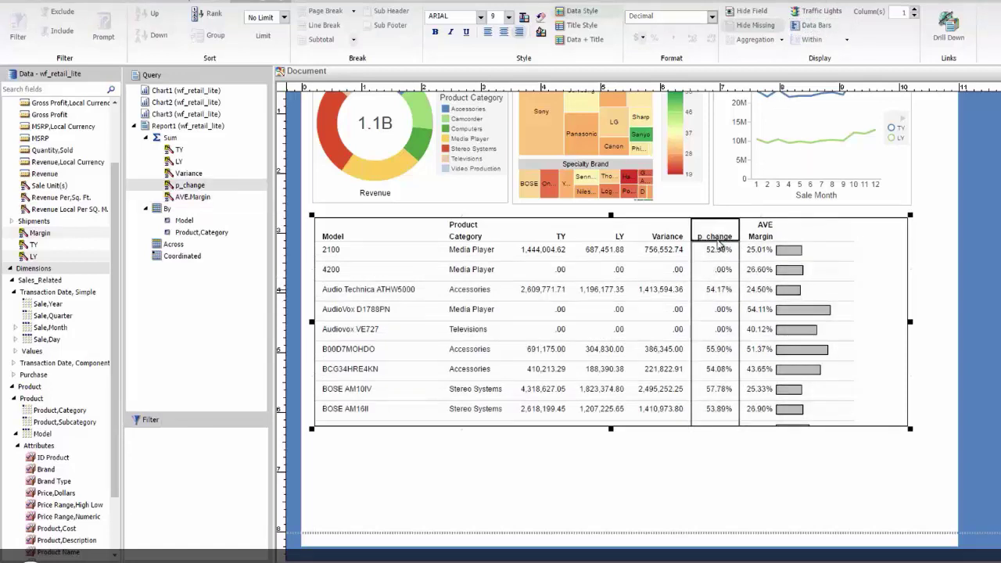
left_click(810, 27)
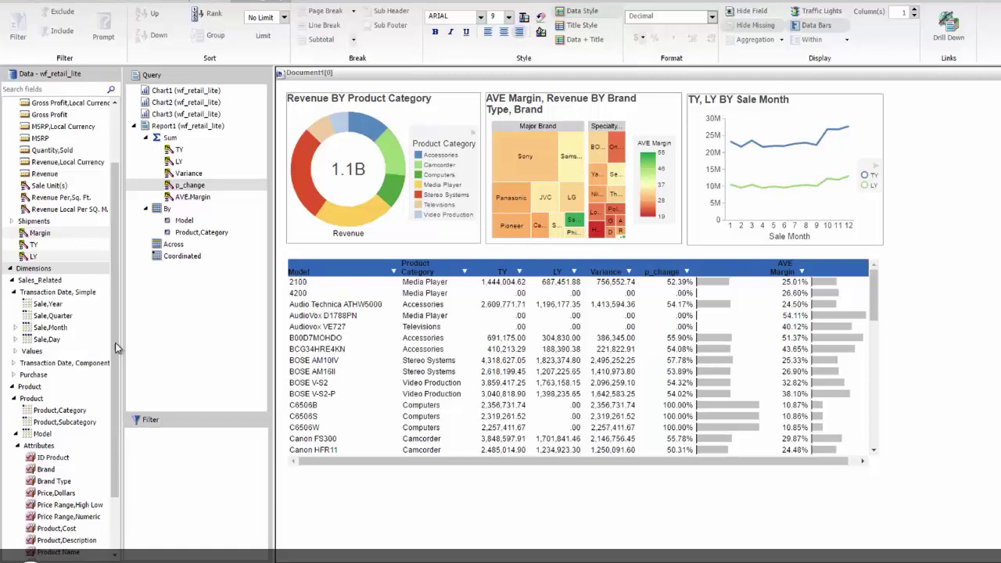
- Add Store,Business,Region from the Store dimension as the Coordinated field for all charts and the report
left_click_drag(113, 341, 120, 439)
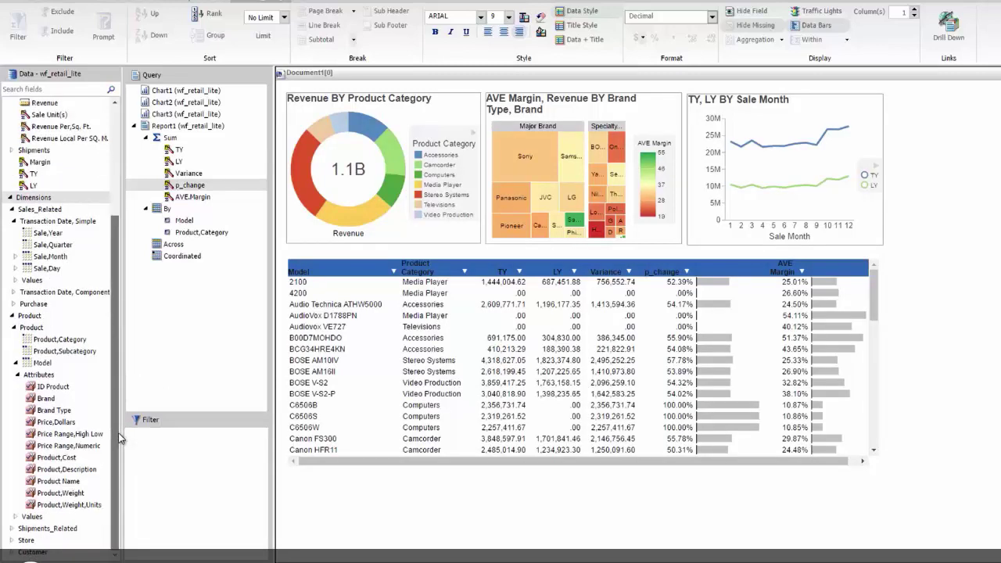
left_click(12, 541)
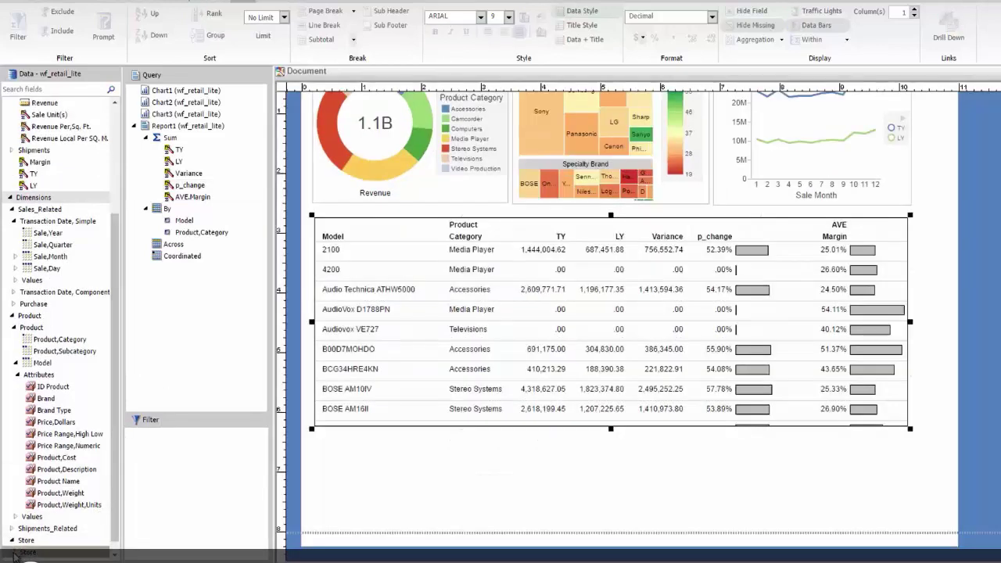
left_click(14, 551)
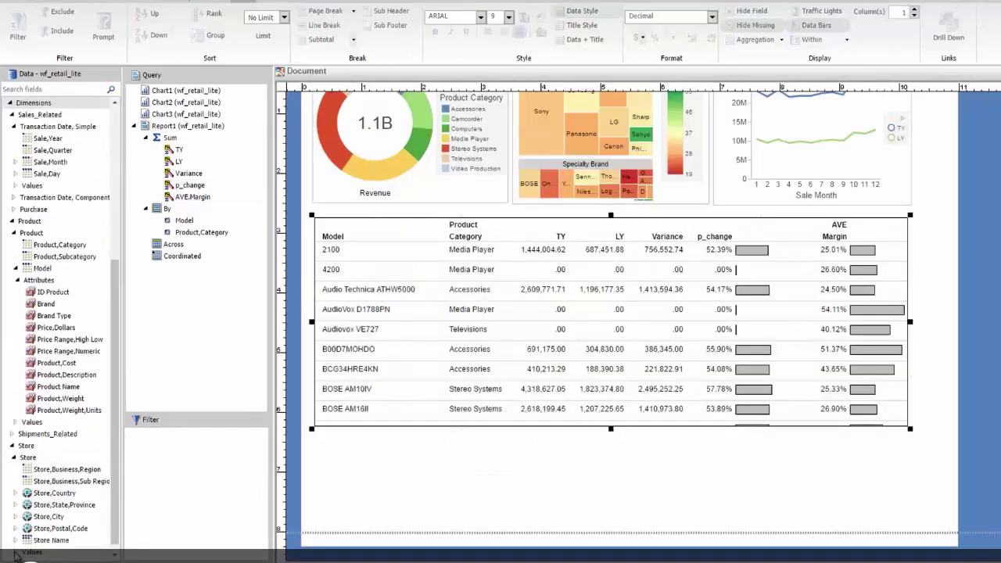
left_click_drag(58, 469, 195, 262)
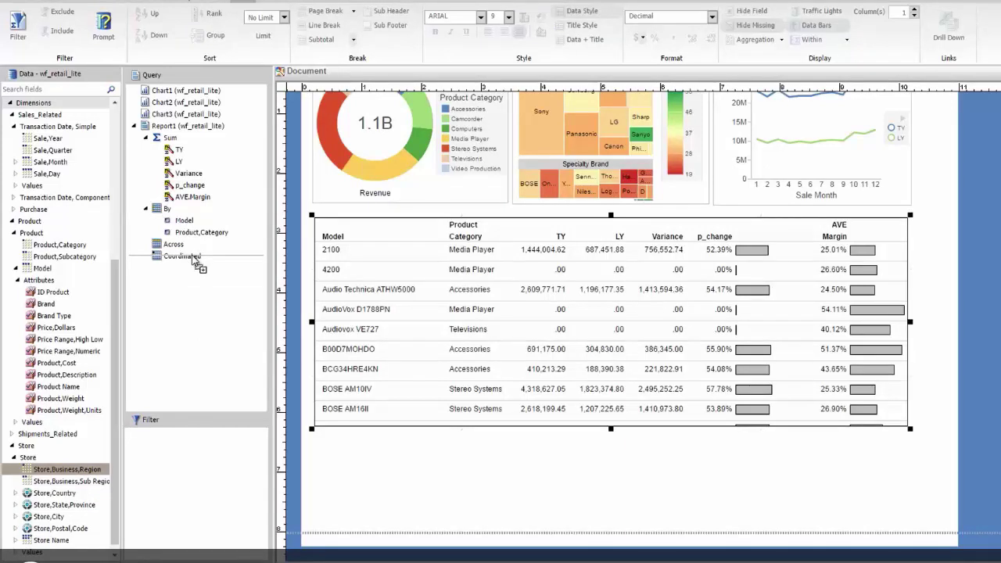
left_click_drag(194, 259, 193, 259)
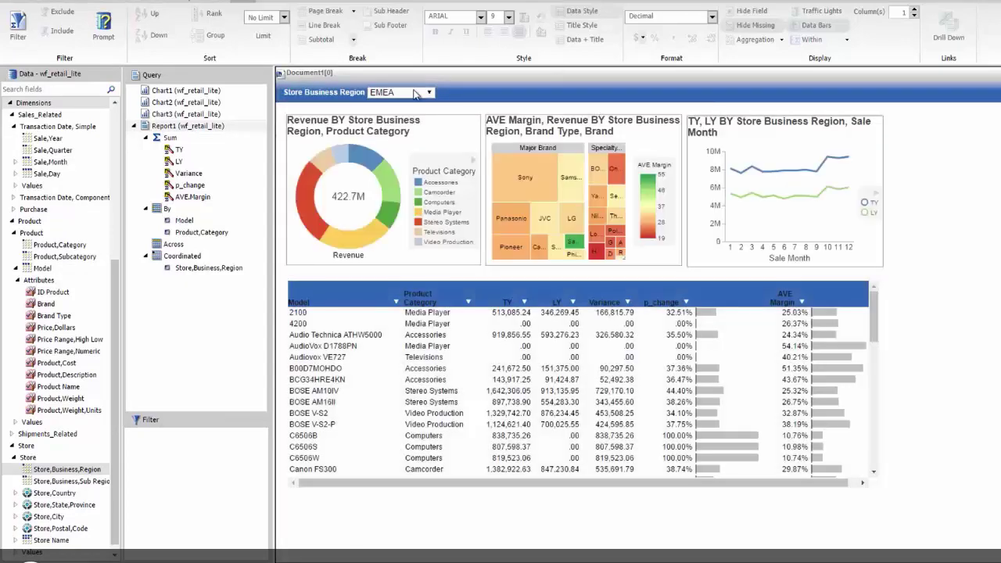
- Switch the Store Business Region selection in the running dashboard to North America
left_click(415, 94)
left_click(405, 115)
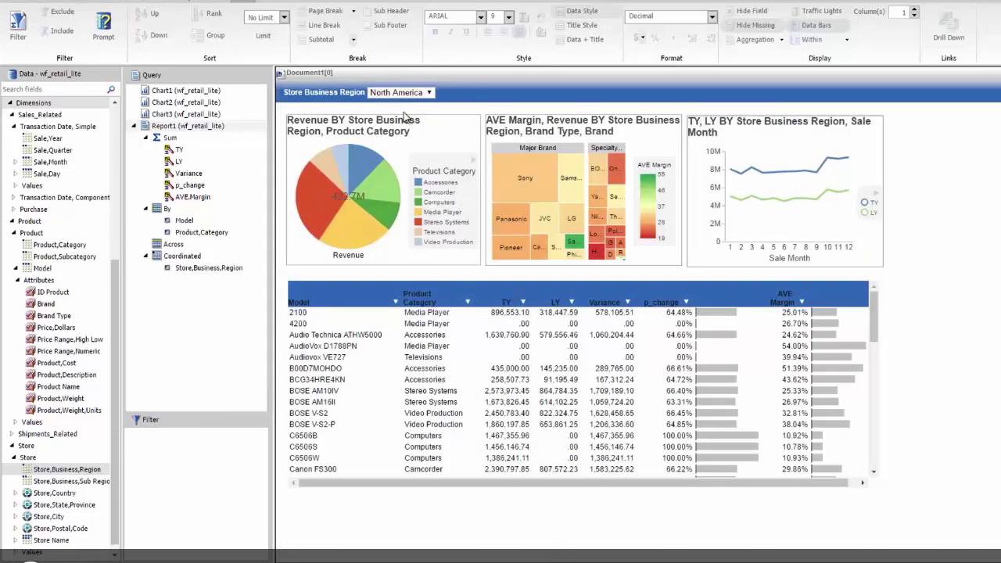